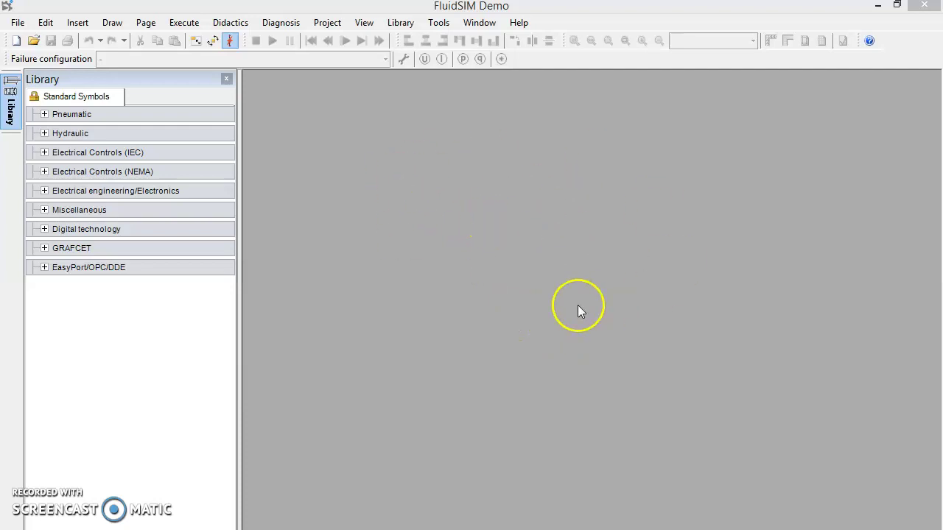
Step: Start a new blank circuit document
left_click(17, 42)
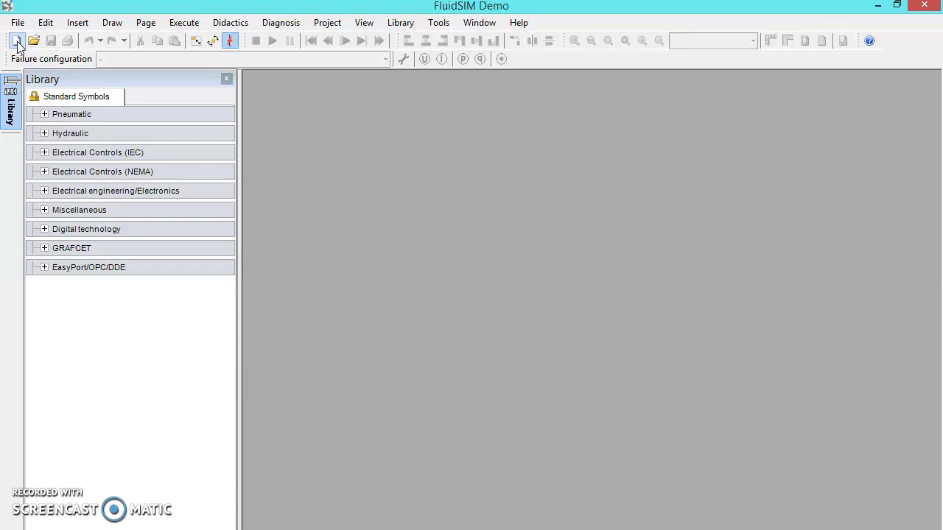
left_click(16, 44)
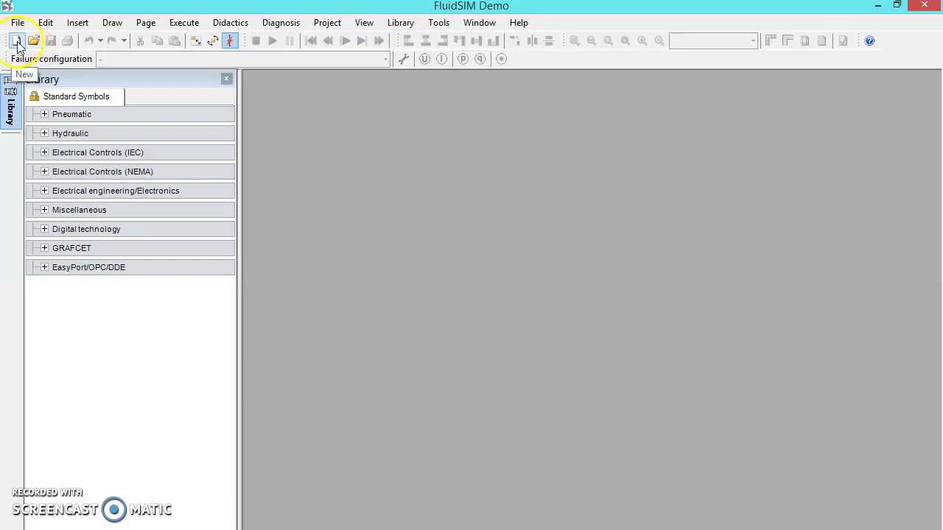
left_click(16, 43)
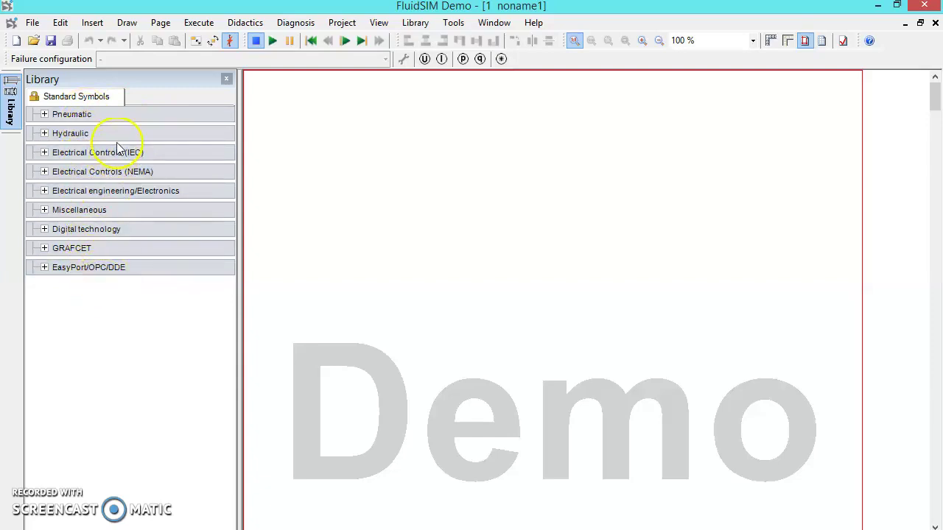
Step: Place a double-acting cylinder from Hydraulic > Actuators near the top of the page
left_click(71, 137)
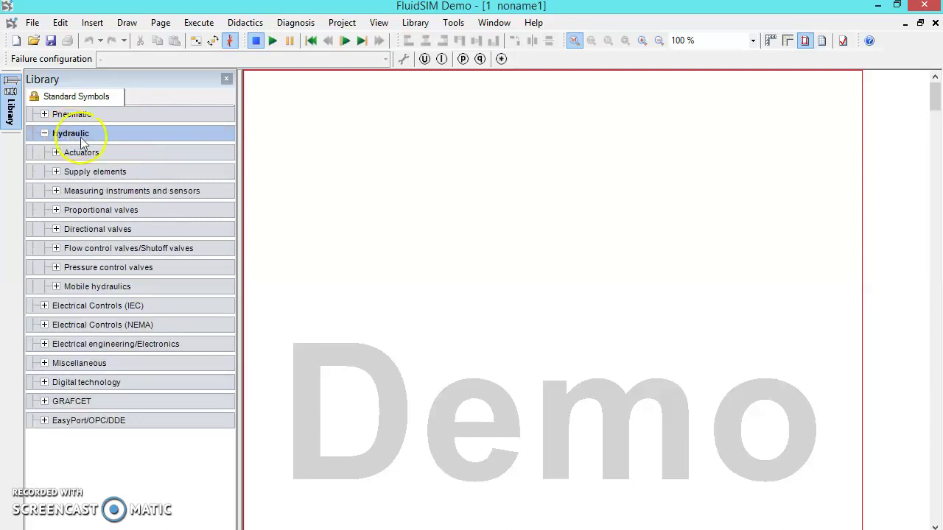
left_click(57, 153)
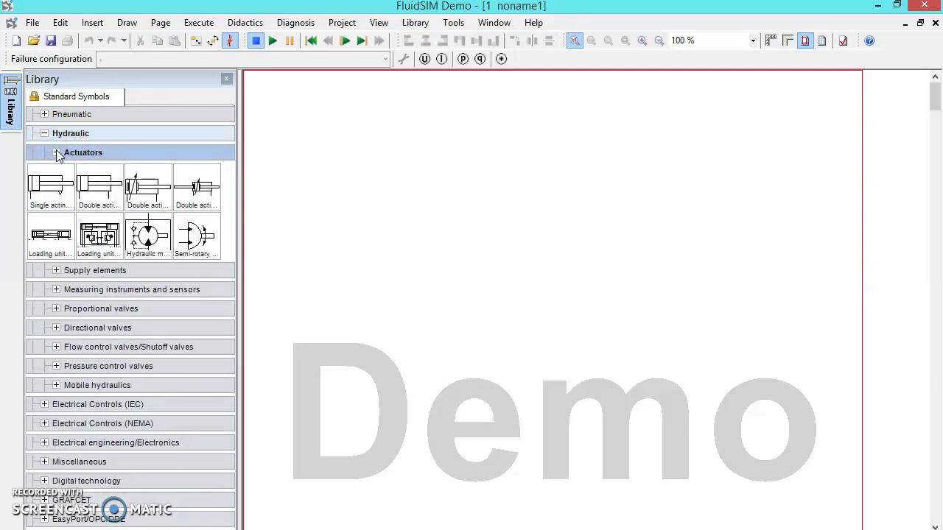
mouse_move(98, 190)
left_mouse_down()
mouse_move(381, 219)
mouse_move(567, 152)
left_mouse_up()
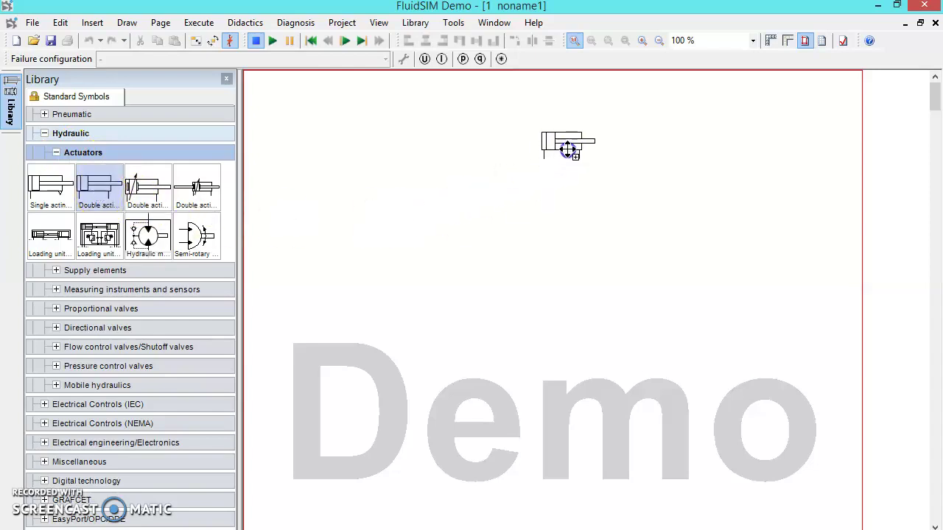
left_click(616, 147)
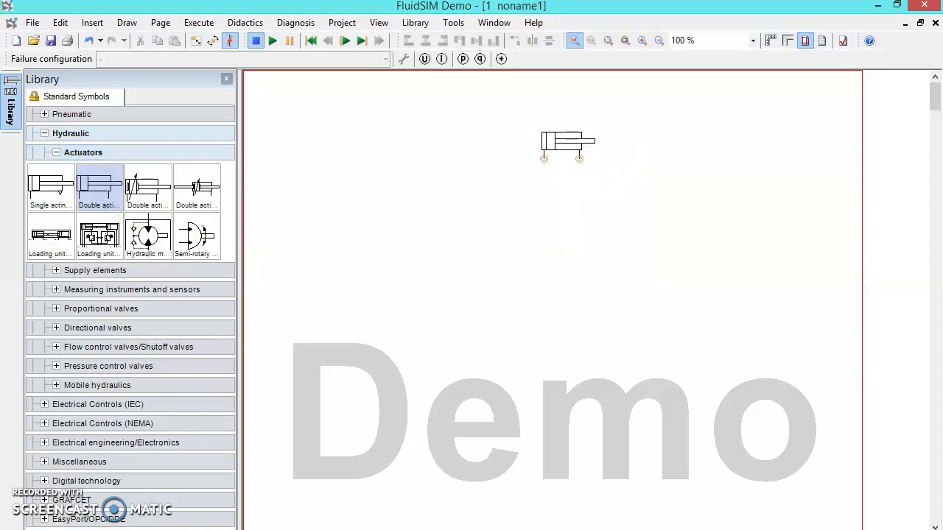
Step: Place the 4/3-way hand-lever valve from Mechanically operated valves under the cylinder
left_click(56, 153)
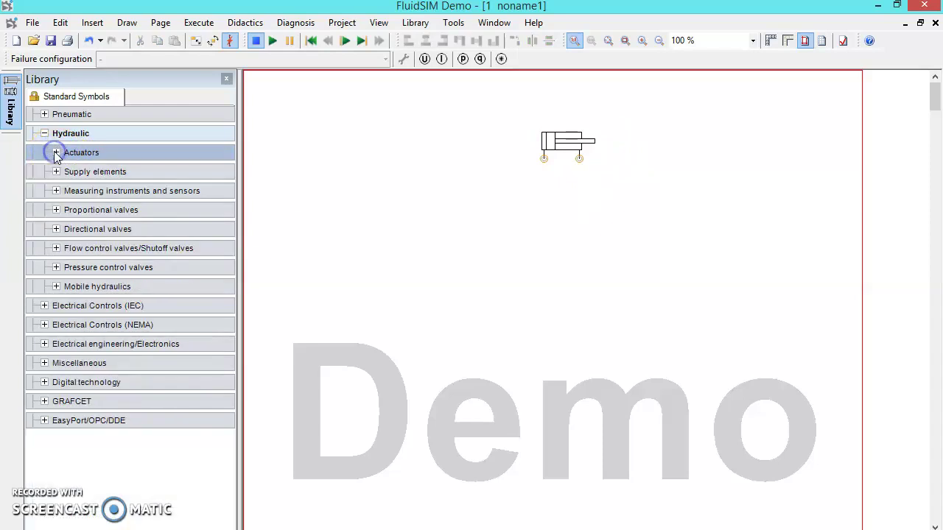
left_click(56, 230)
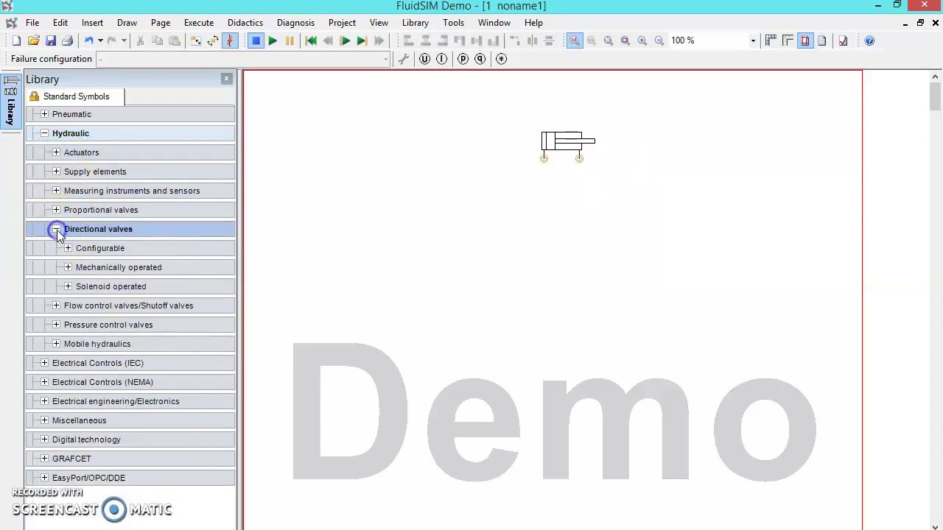
left_click(68, 268)
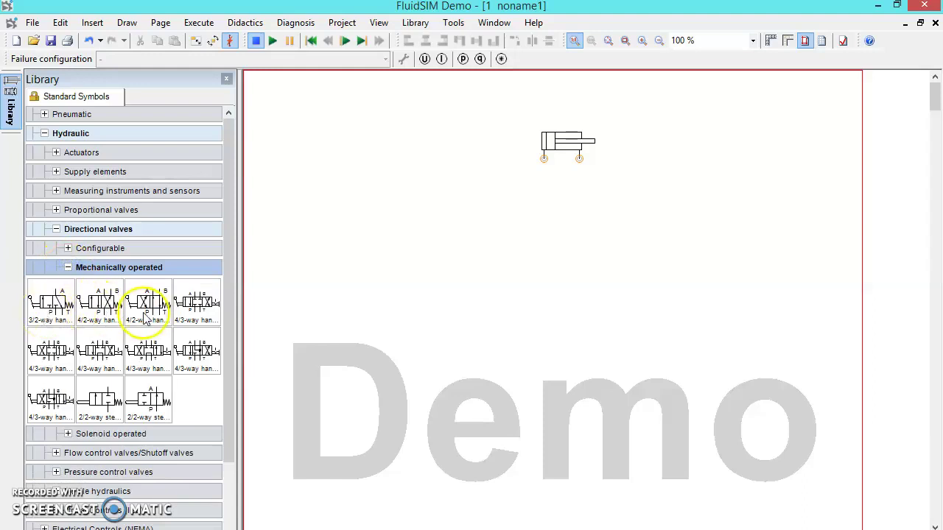
mouse_move(197, 302)
left_mouse_down()
mouse_move(525, 259)
mouse_move(529, 215)
left_mouse_up()
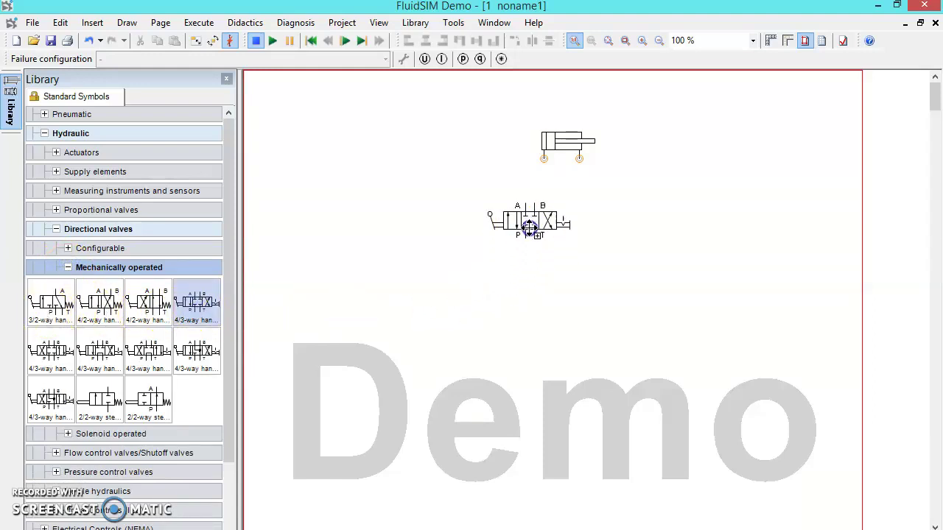
left_click(602, 197)
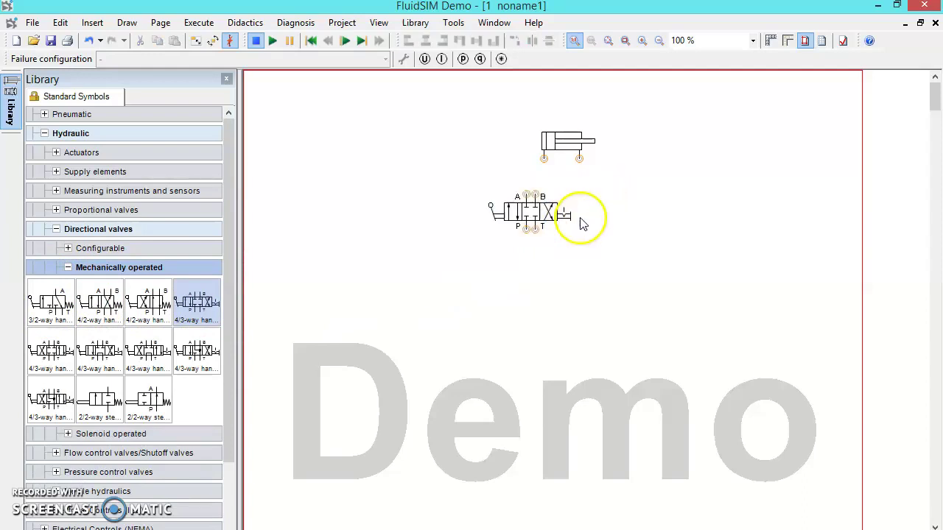
left_click(542, 212)
Step: Set the valve's right manual actuation to blank in Configure Valve, keeping only the left lever
right_click(541, 212)
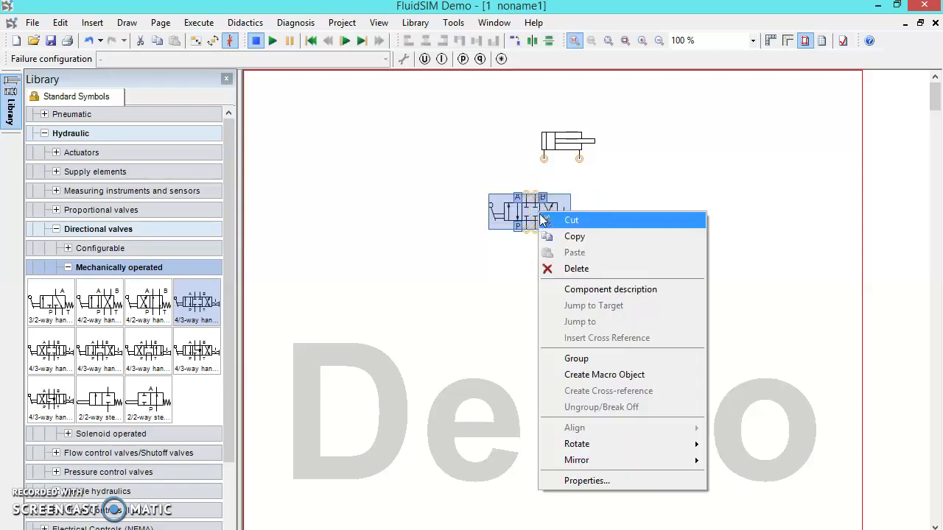
left_click(583, 480)
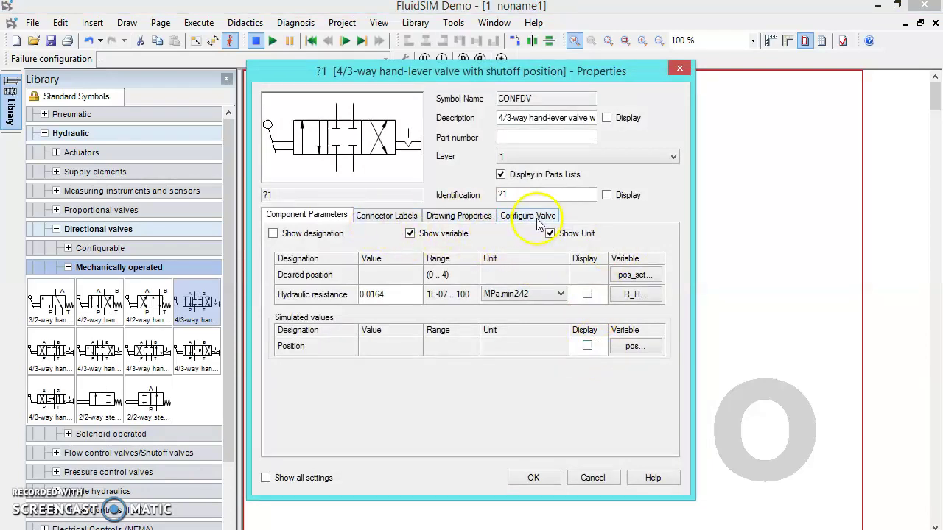
left_click(527, 216)
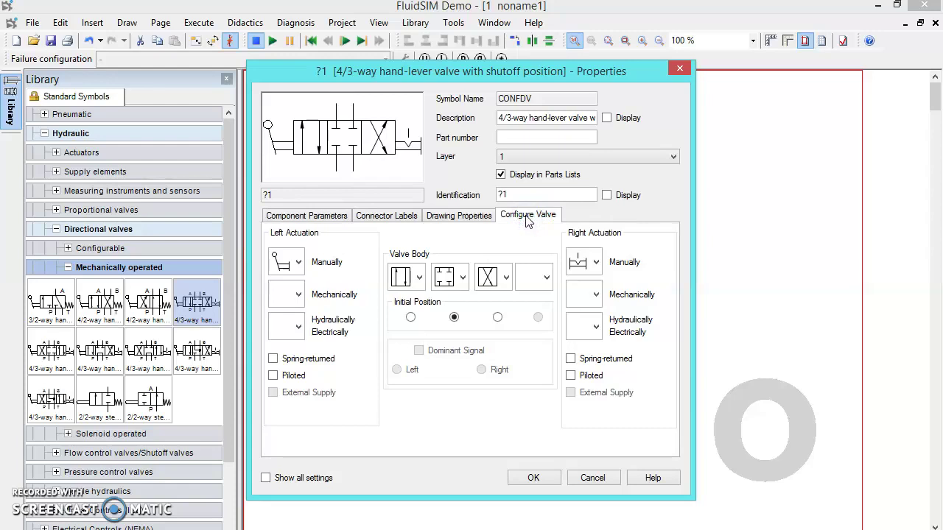
left_click(595, 260)
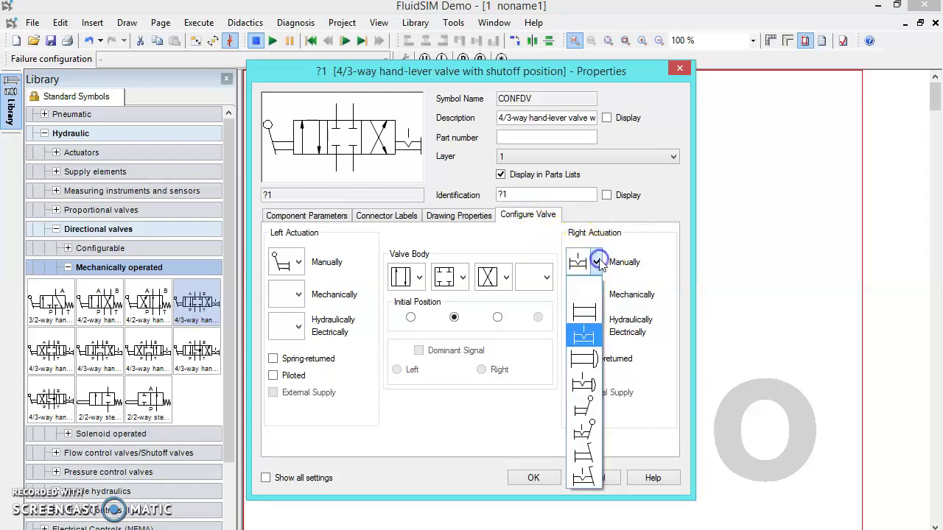
left_click(587, 292)
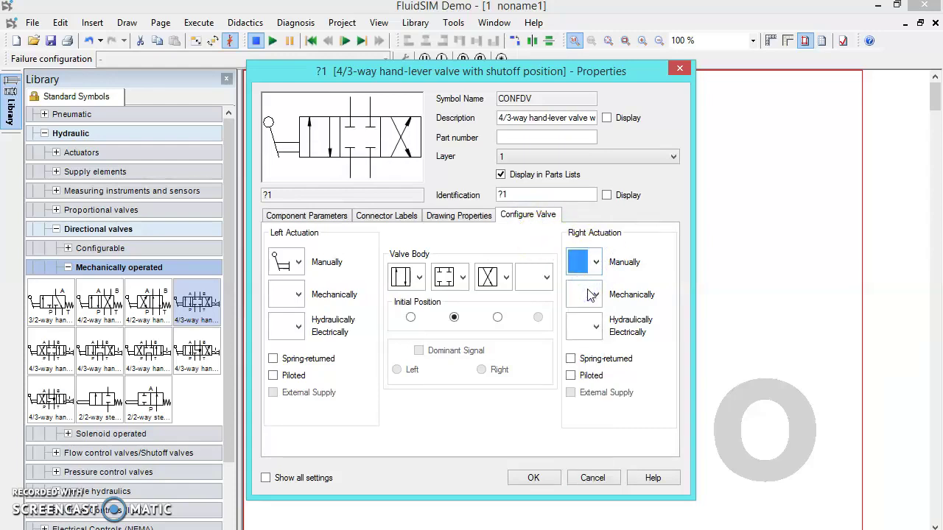
left_click(533, 479)
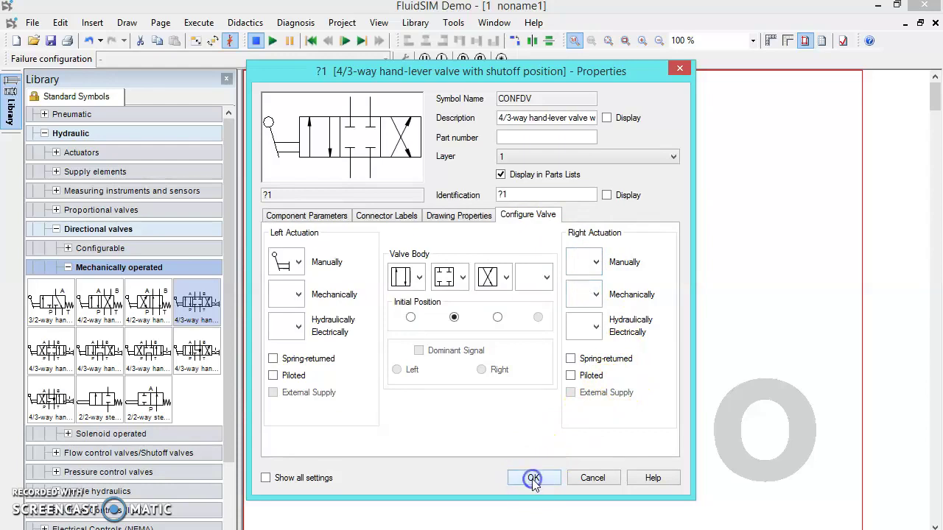
left_click(609, 242)
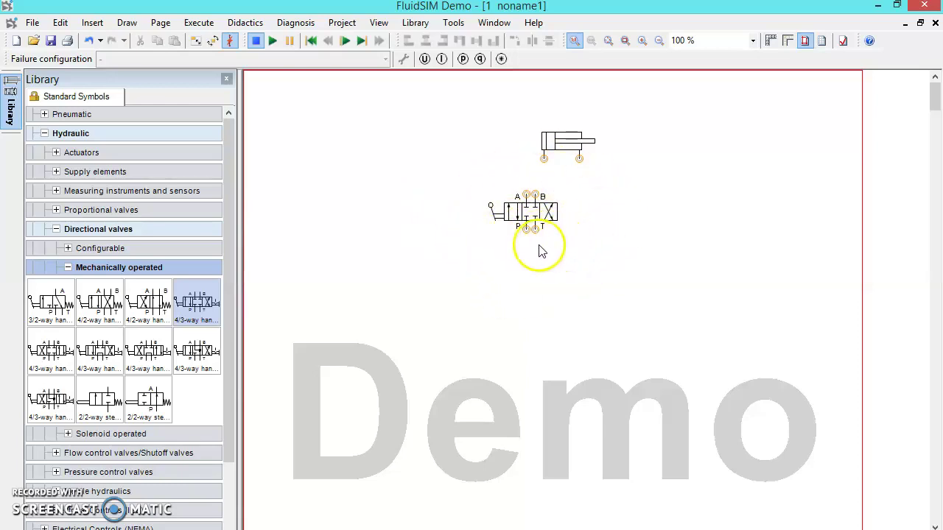
Step: Place a fixed displacement pump from Supply elements below the directional valve
left_click(67, 268)
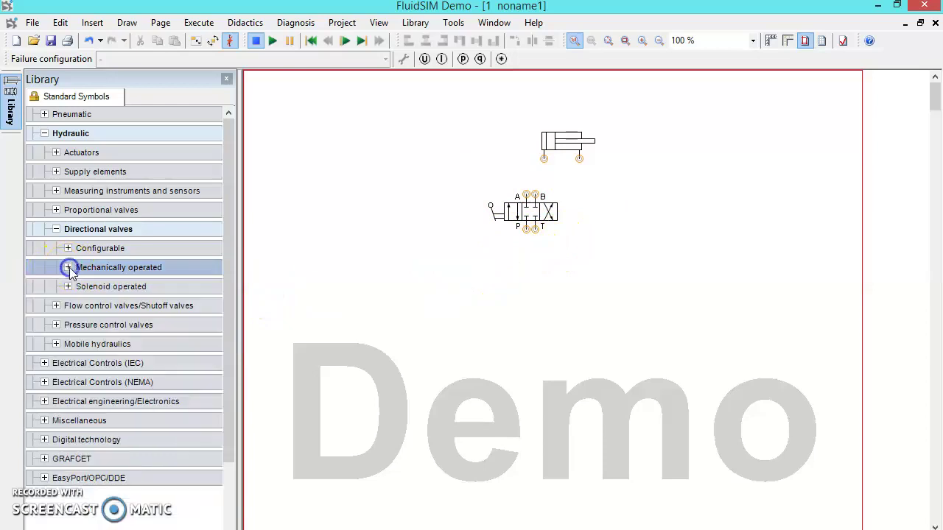
left_click(56, 229)
left_click(56, 172)
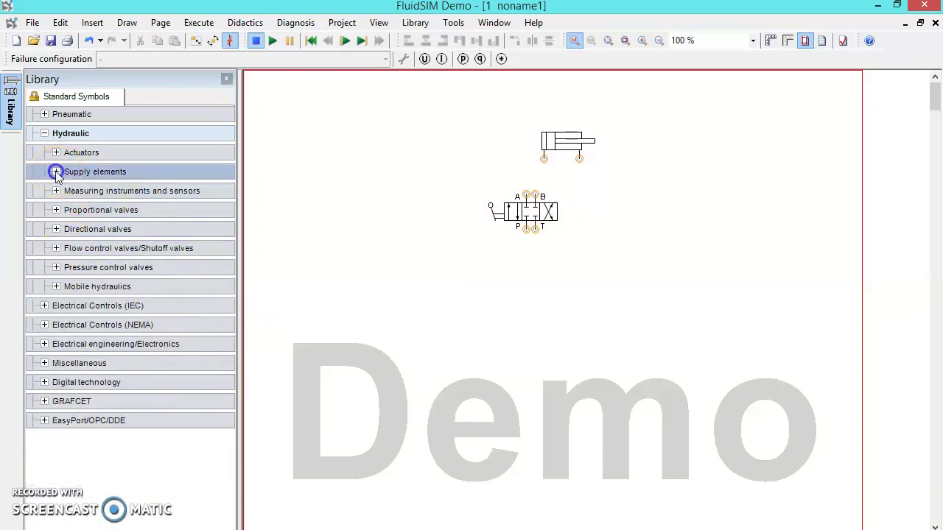
mouse_move(197, 204)
left_mouse_down()
mouse_move(411, 256)
mouse_move(429, 237)
mouse_move(465, 291)
mouse_move(457, 280)
mouse_move(454, 297)
mouse_move(454, 289)
left_mouse_up()
left_click(505, 284)
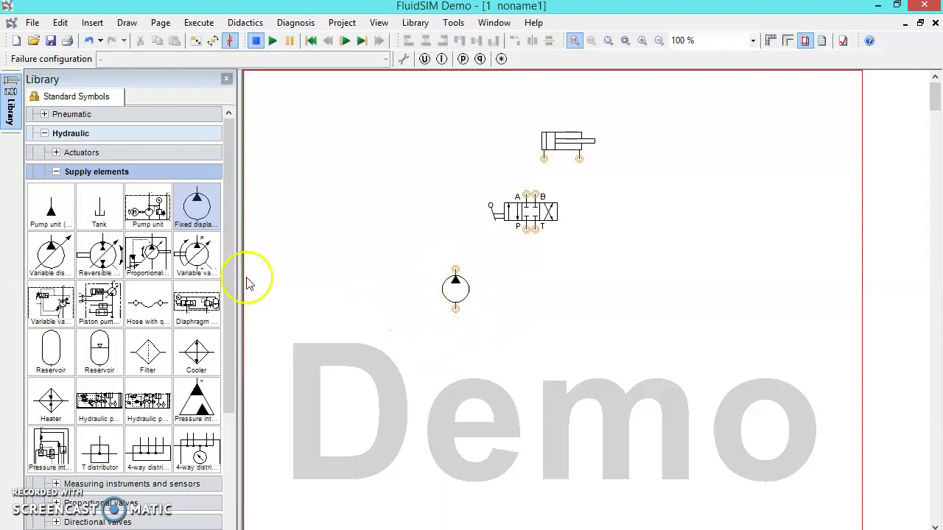
Step: Add three tanks: one beneath the pump and two on the left of the sheet
left_click_drag(99, 210, 442, 336)
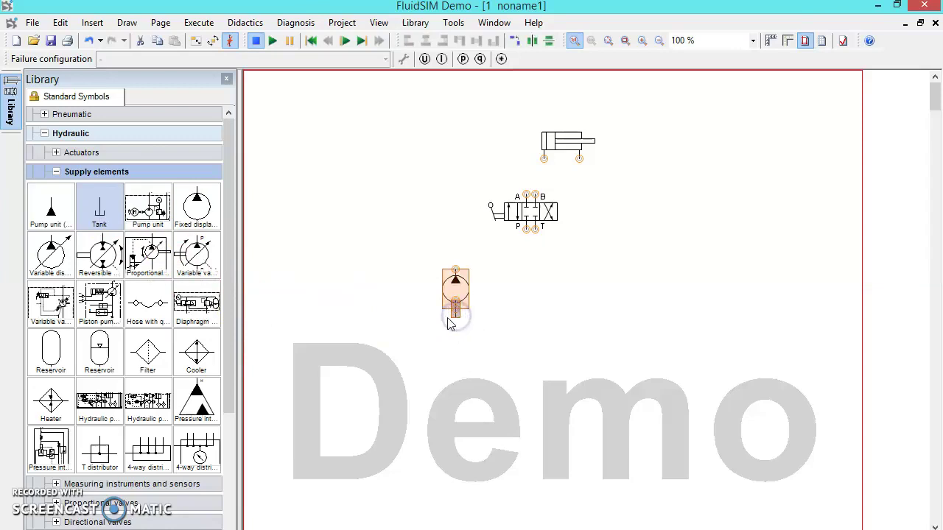
left_click_drag(455, 317, 456, 322)
left_click(482, 322)
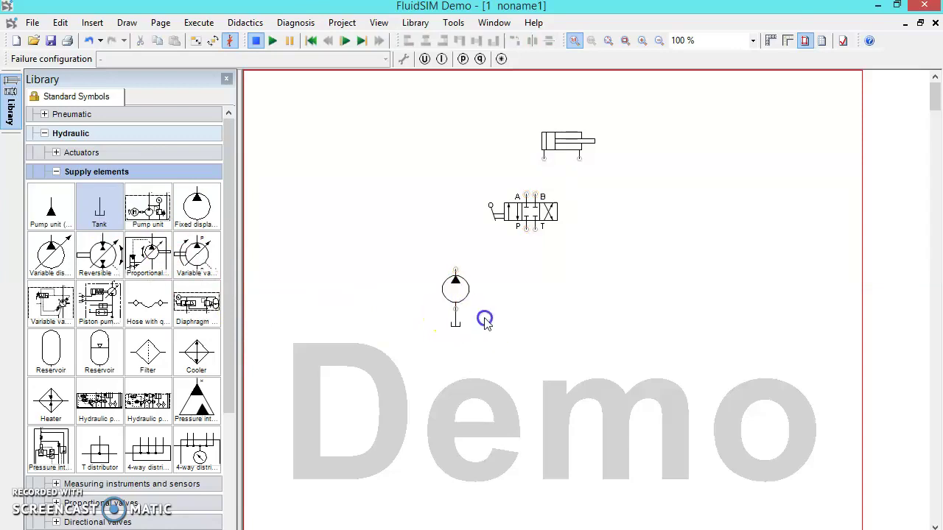
mouse_move(105, 213)
left_mouse_down()
mouse_move(324, 252)
mouse_move(310, 221)
left_mouse_up()
left_click(375, 229)
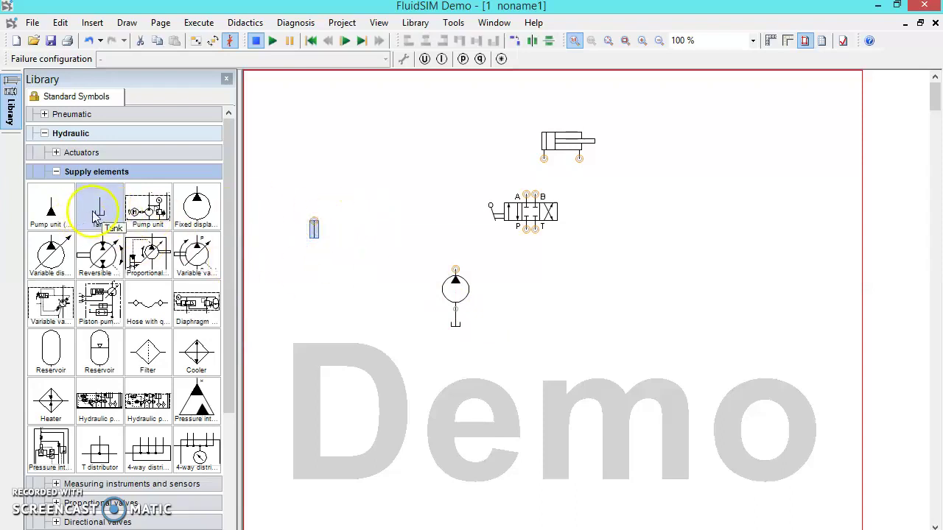
left_click_drag(337, 190, 338, 190)
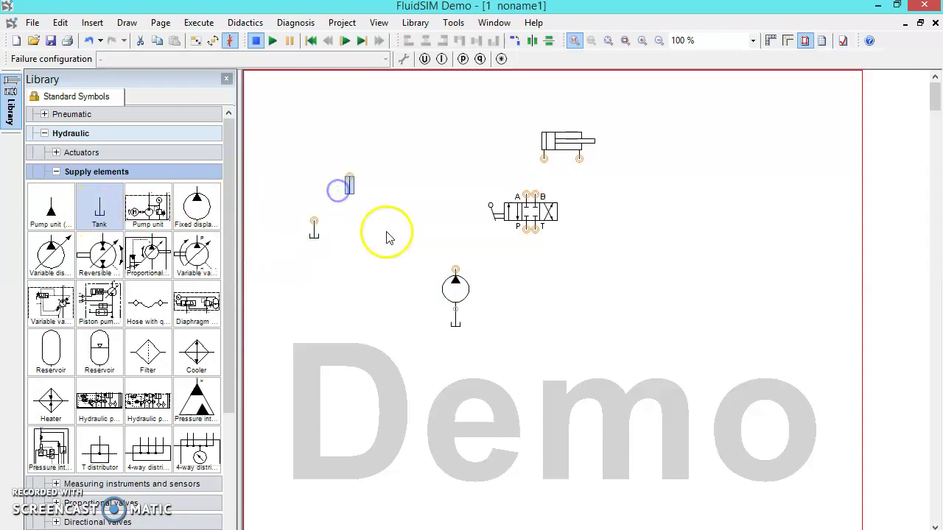
left_click(388, 233)
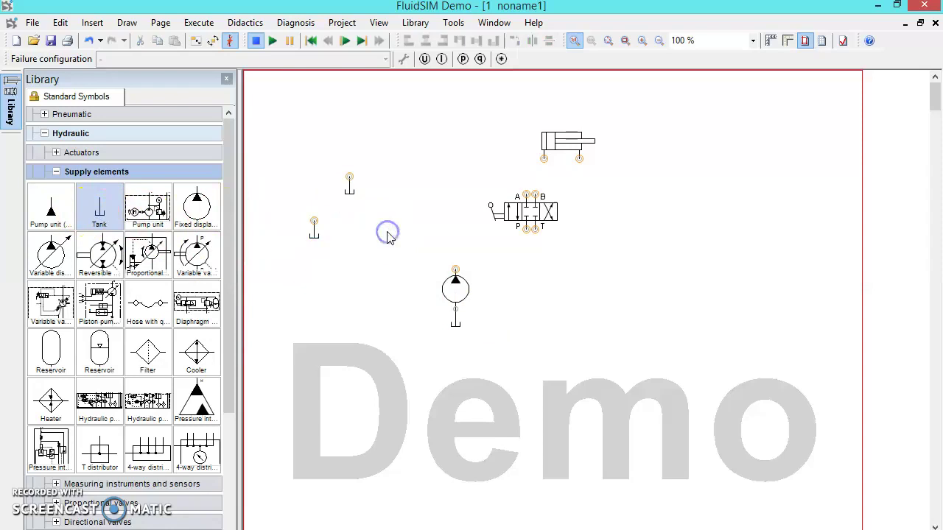
Step: Place a pressure relief valve right of the pump, then shift the pump and tank slightly left
left_click(56, 172)
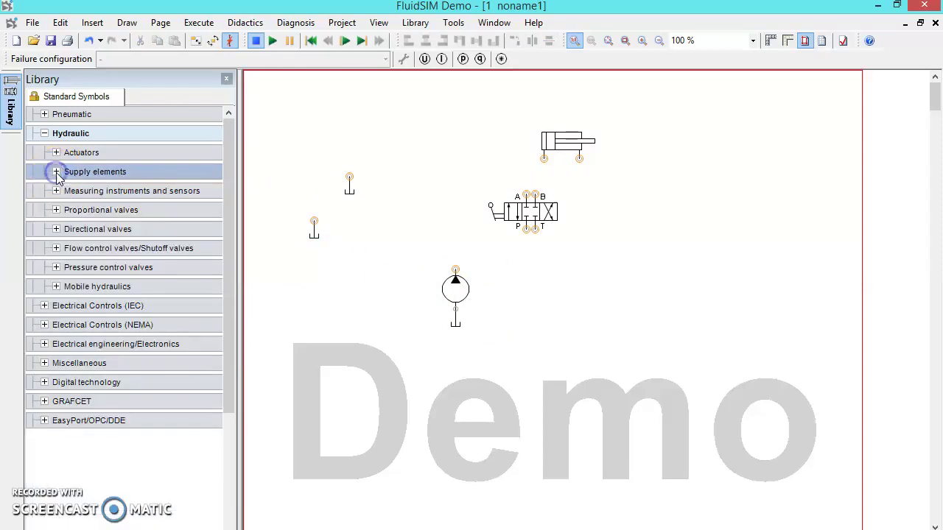
left_click(56, 268)
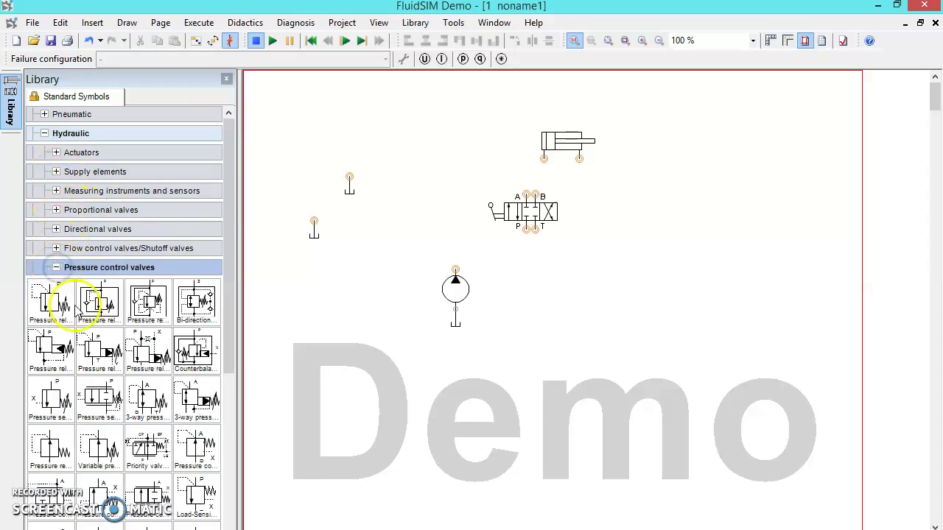
mouse_move(48, 301)
left_mouse_down()
mouse_move(475, 309)
mouse_move(611, 280)
left_mouse_up()
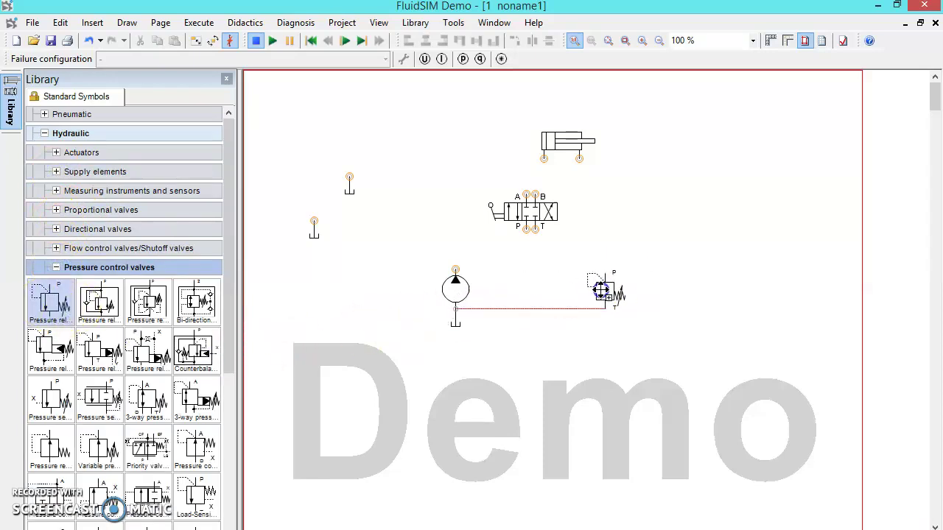
mouse_move(611, 279)
left_mouse_down()
mouse_move(560, 286)
mouse_move(563, 273)
left_mouse_up()
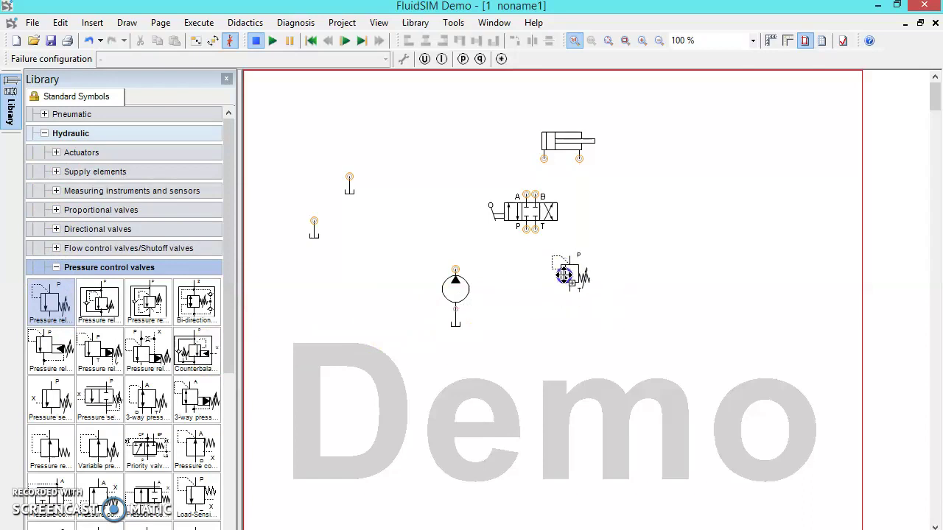
left_click(603, 304)
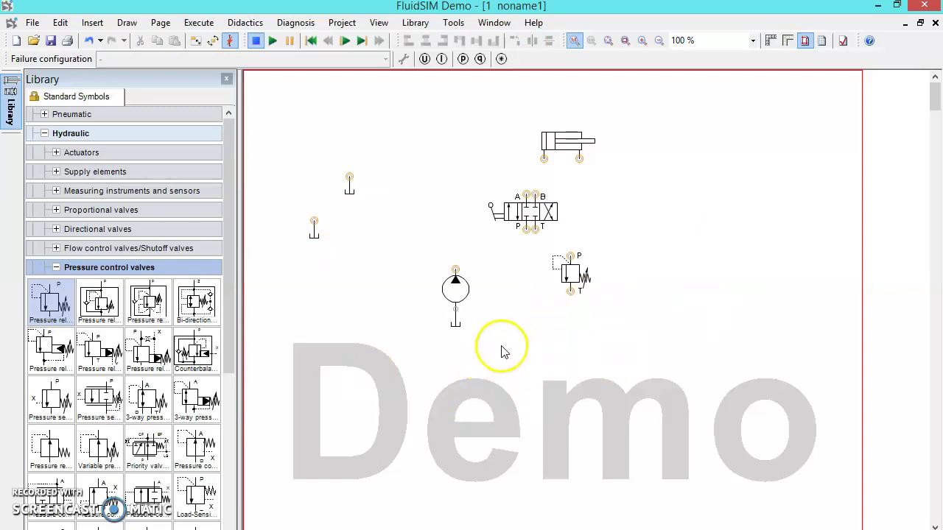
left_click_drag(495, 347, 414, 248)
left_click_drag(460, 291, 453, 287)
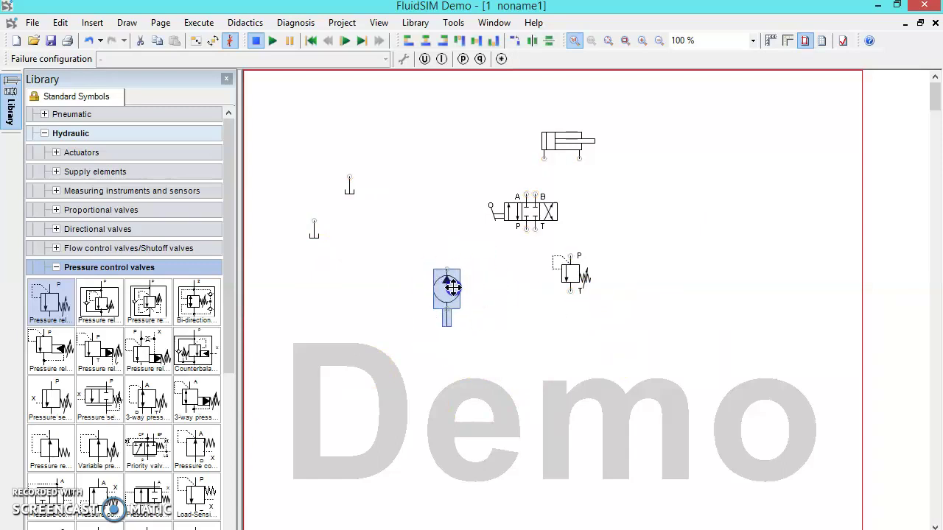
Step: Rotate the relief valve 90° and nudge it slightly up and right
left_click(564, 279)
right_click(570, 274)
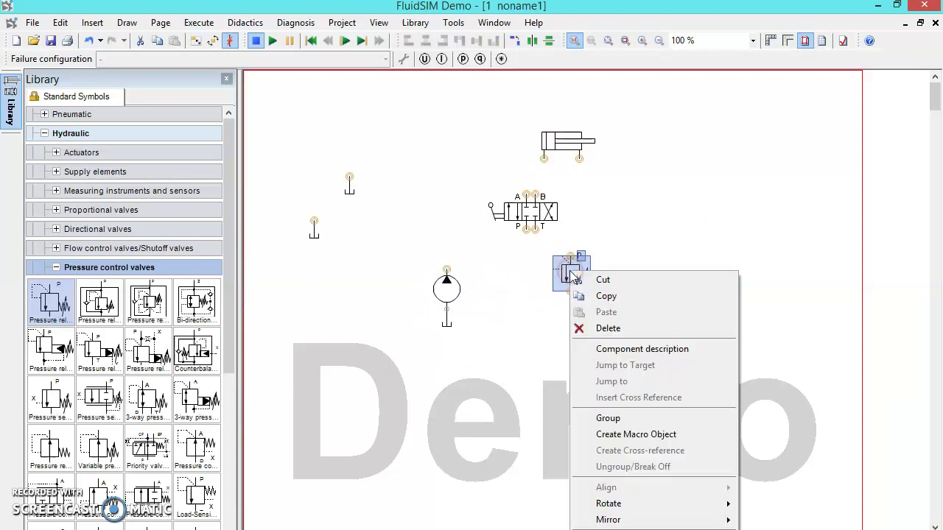
mouse_move(633, 504)
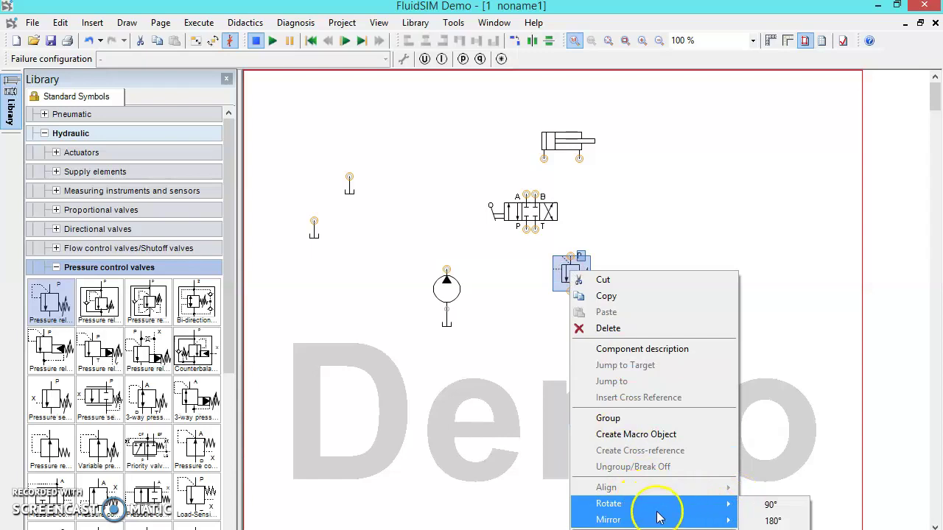
left_click(757, 506)
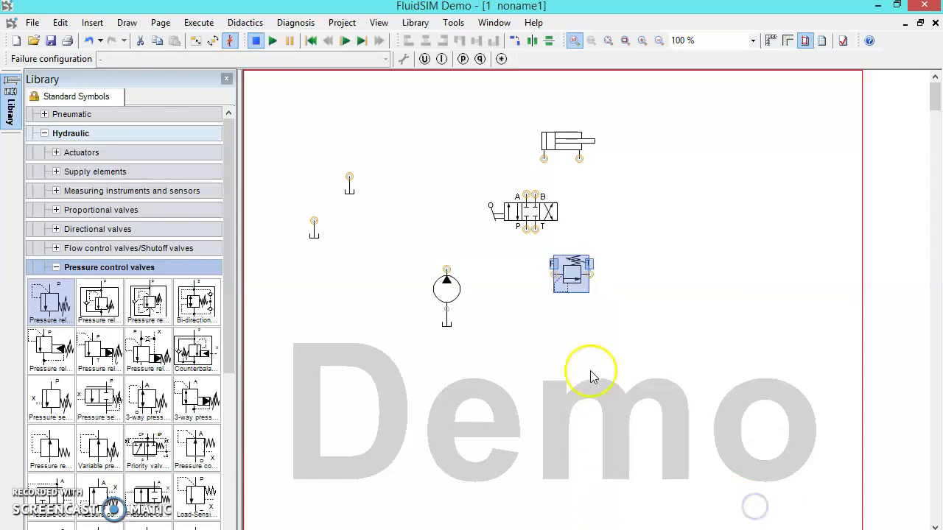
left_click(564, 304)
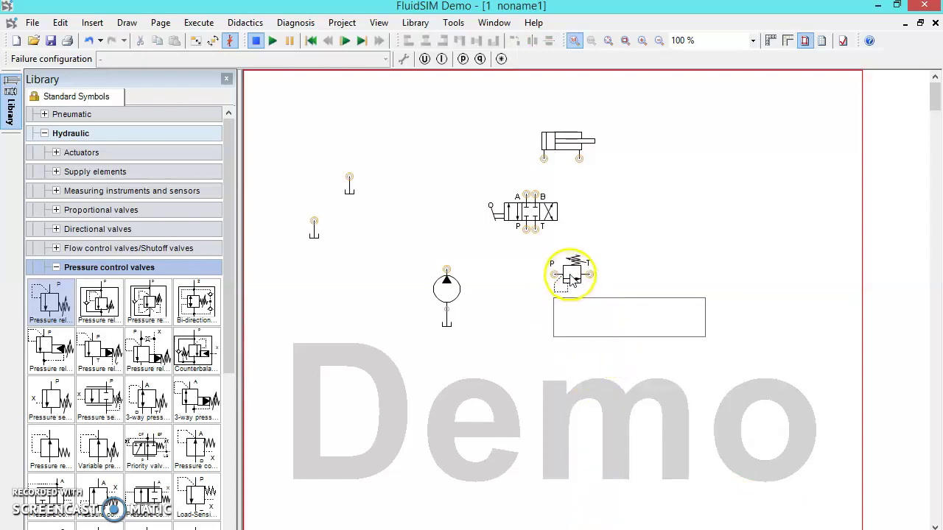
left_click_drag(570, 273, 579, 263)
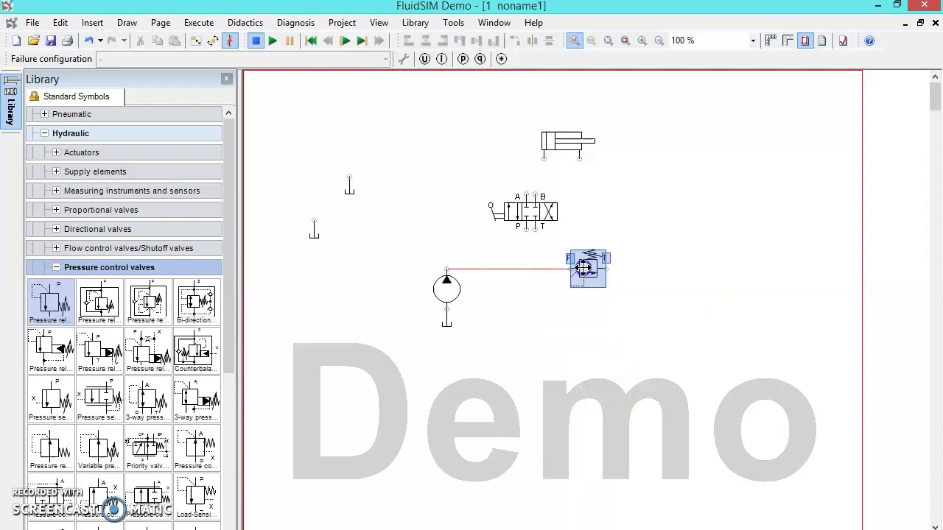
Step: Move the two spare tanks under the T ports of the 4/3 valve and relief valve
left_click(604, 304)
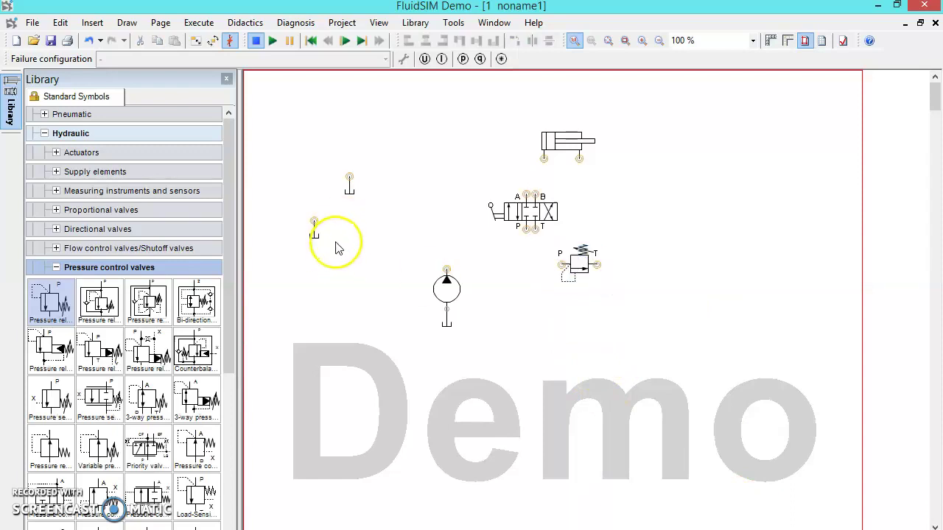
mouse_move(288, 214)
left_mouse_down()
mouse_move(326, 241)
mouse_move(421, 233)
mouse_move(522, 251)
mouse_move(534, 243)
left_mouse_up()
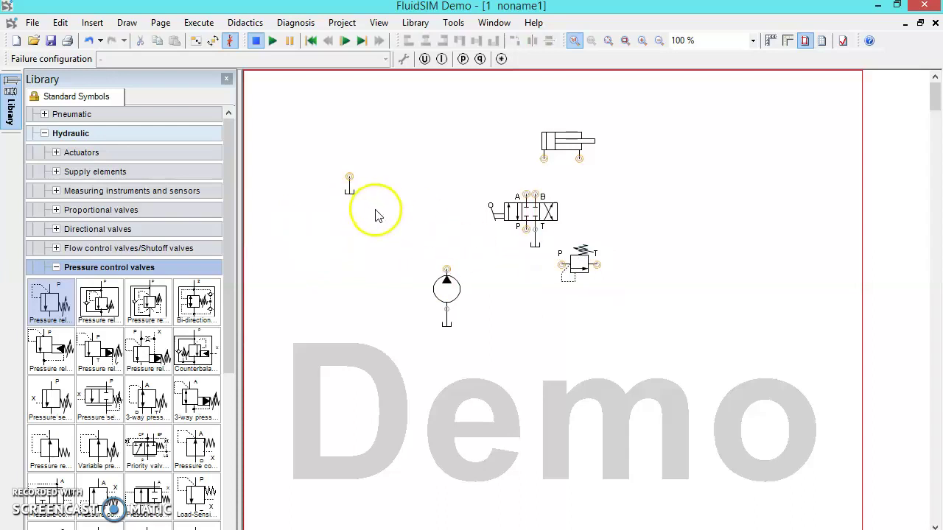
mouse_move(375, 210)
left_mouse_down()
mouse_move(338, 170)
mouse_move(457, 259)
mouse_move(595, 290)
mouse_move(600, 276)
left_mouse_up()
left_click(649, 283)
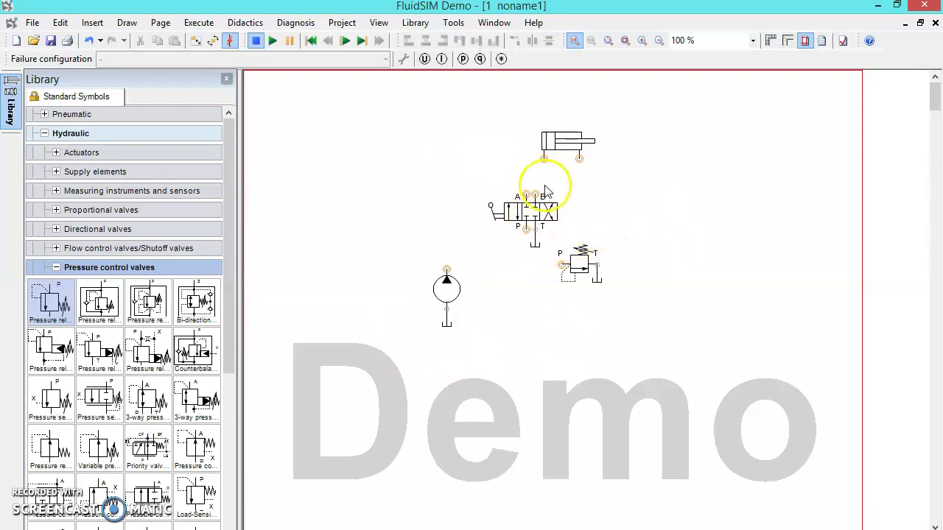
Step: Pipe valve port A to the cylinder's left port and port B to its right port
left_click_drag(525, 194, 524, 177)
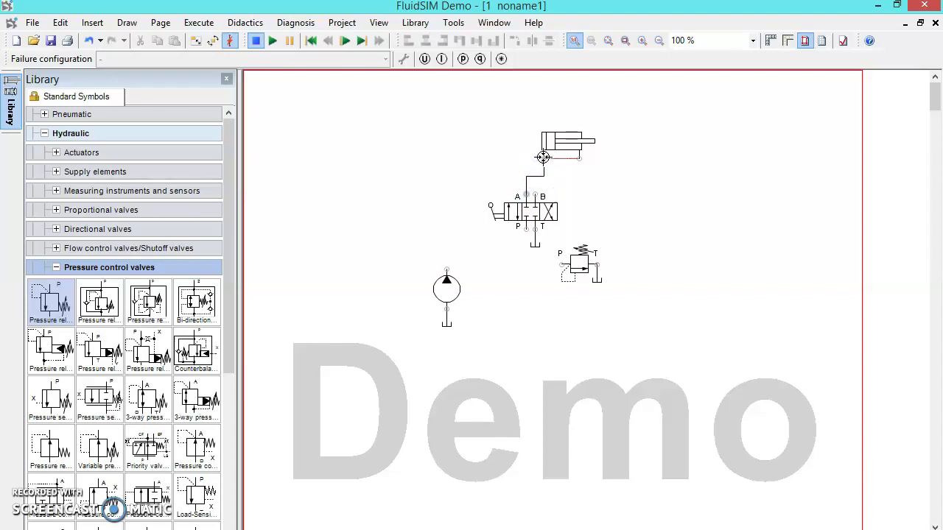
left_click_drag(543, 157, 543, 157)
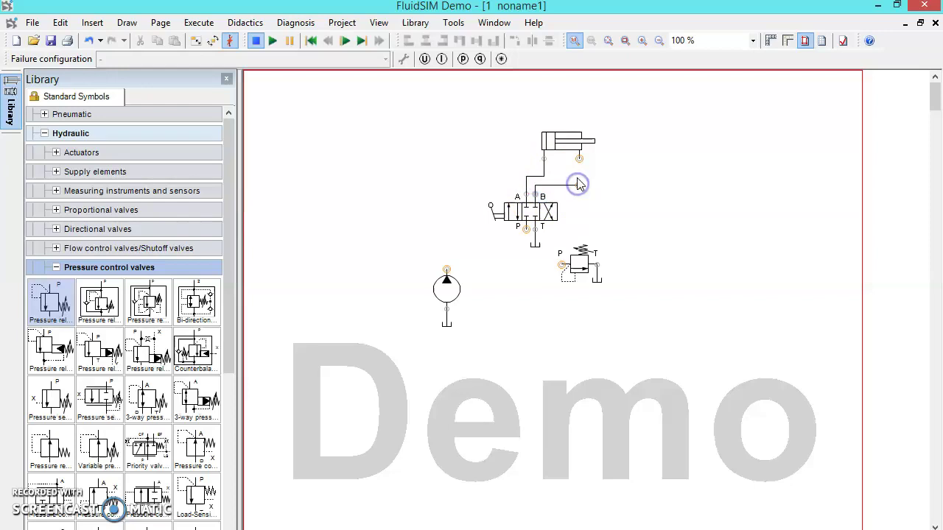
left_click_drag(579, 184, 579, 159)
left_click(619, 170)
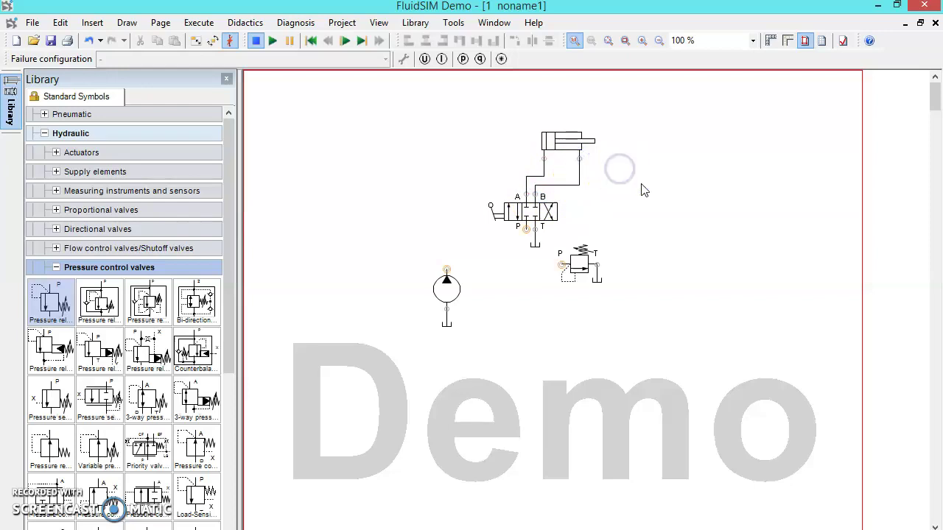
Step: Draw the pump outlet line toward the valve and tie the relief valve's P port into it
left_click(447, 259)
mouse_move(441, 243)
left_mouse_down()
mouse_move(523, 246)
mouse_move(525, 232)
left_mouse_up()
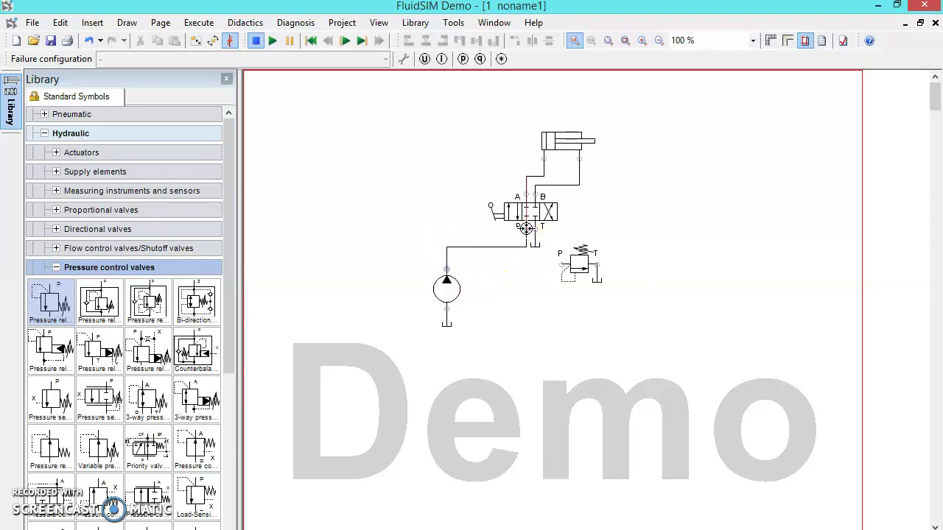
left_click_drag(508, 287, 480, 285)
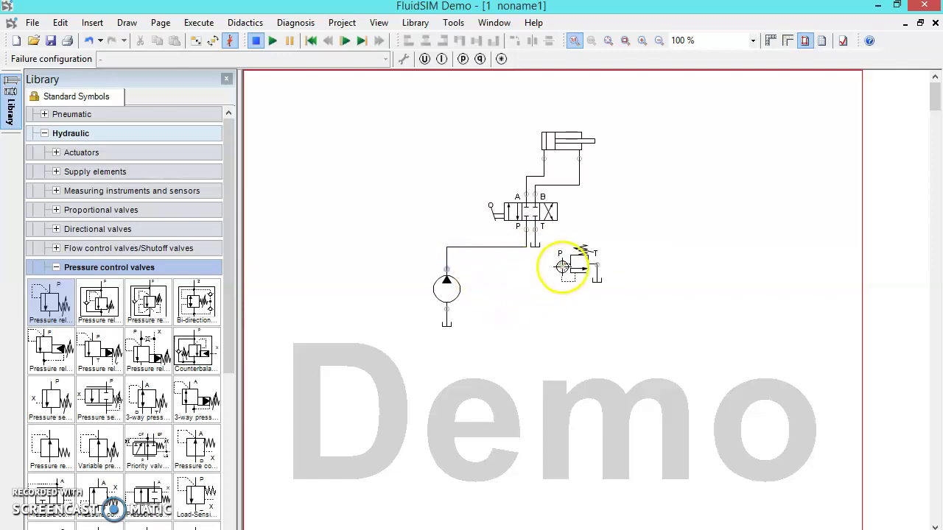
left_click(561, 264)
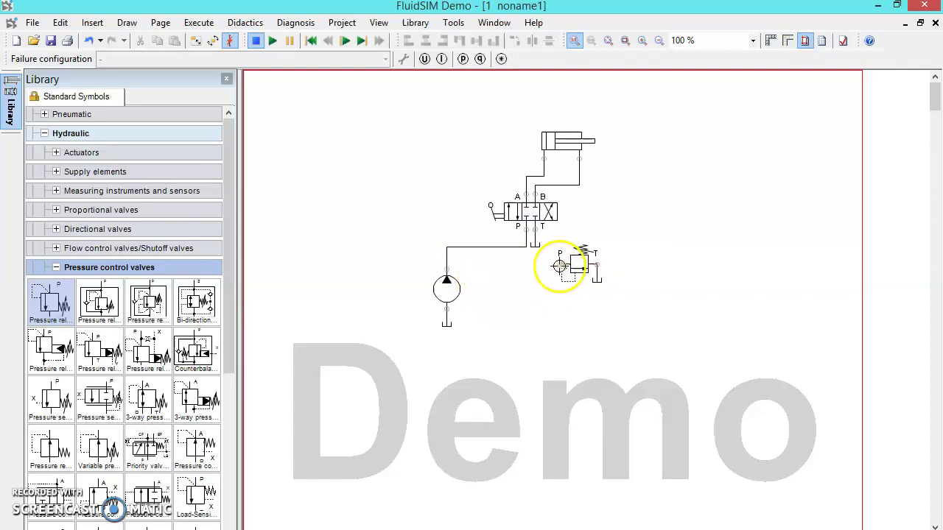
left_click_drag(493, 273, 559, 265)
left_click_drag(484, 265, 482, 264)
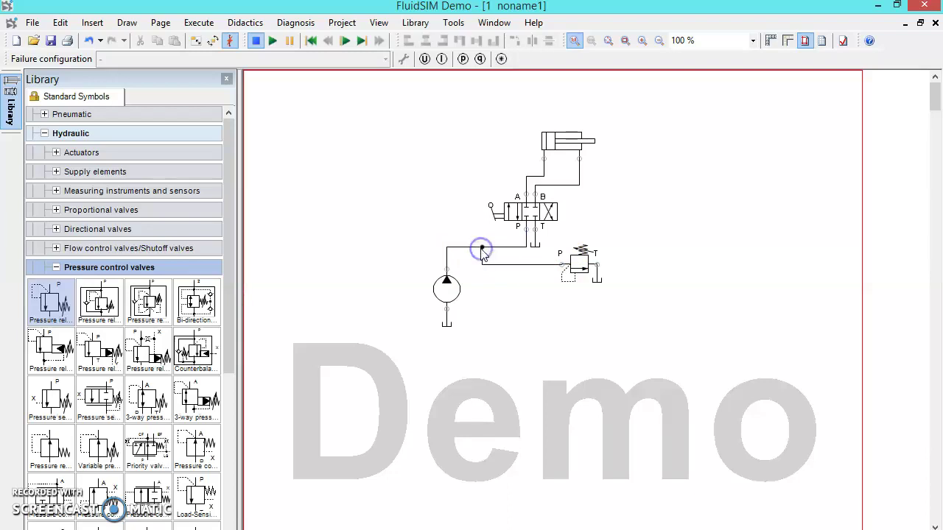
left_click(525, 293)
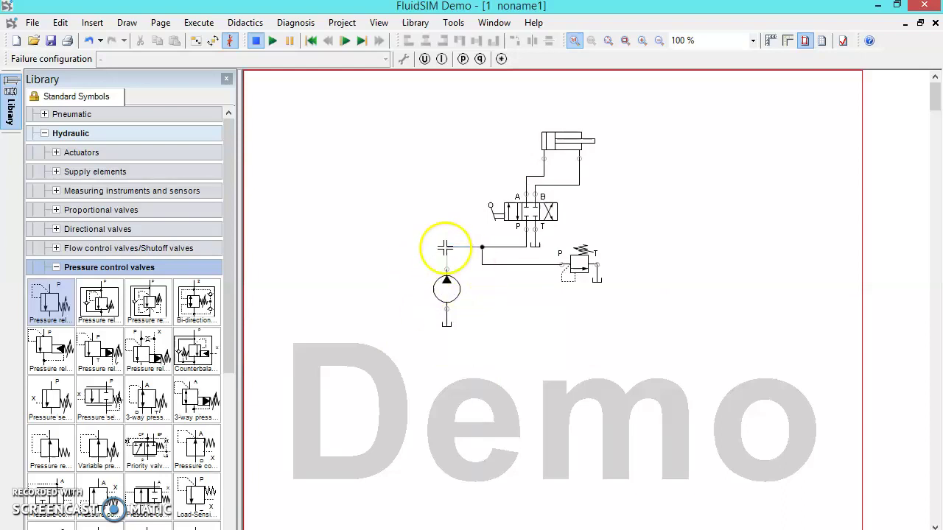
Step: Connect the pump-line junction to the 4/3 valve's P port
left_click_drag(489, 246, 526, 226)
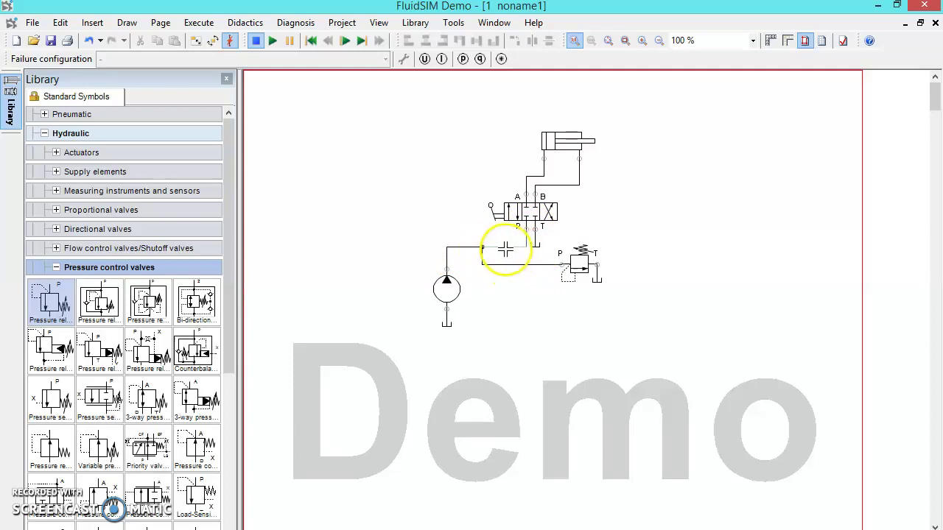
left_click(481, 263)
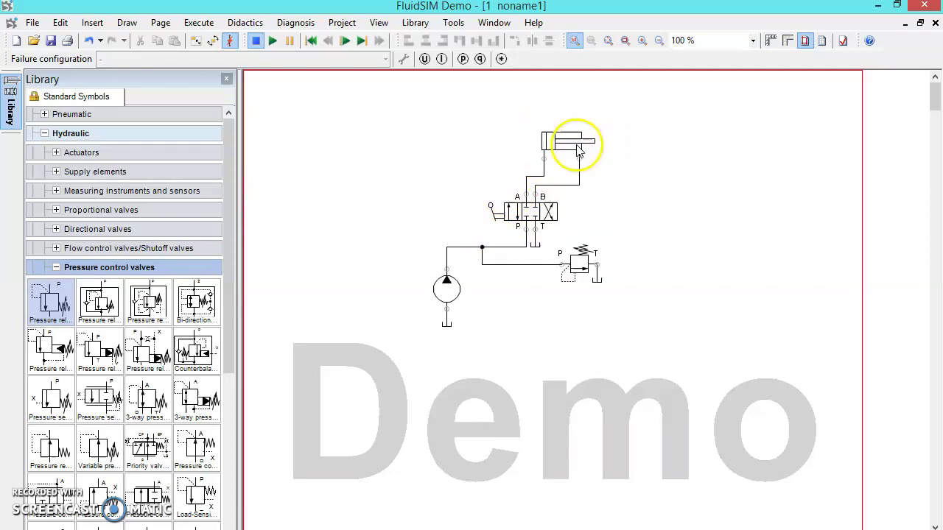
mouse_move(511, 220)
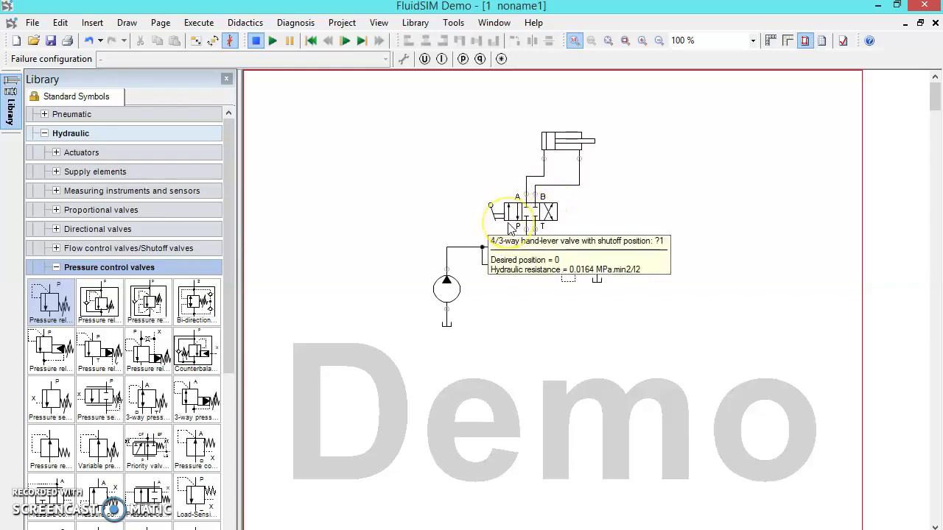
left_click(517, 226)
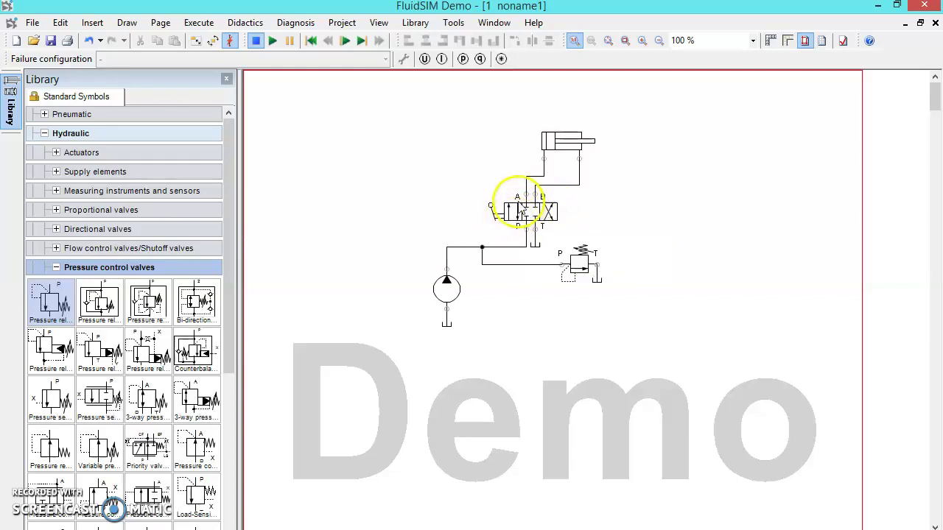
left_click(520, 224)
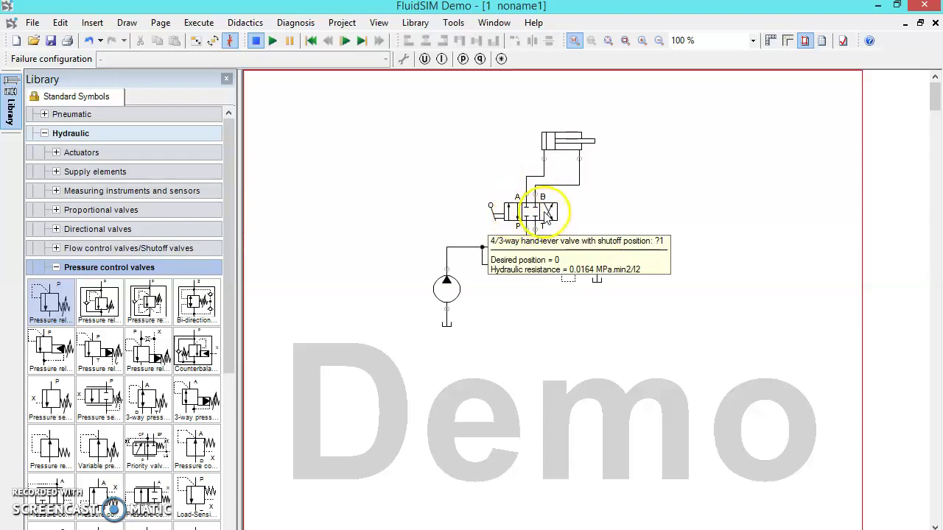
left_click(546, 223)
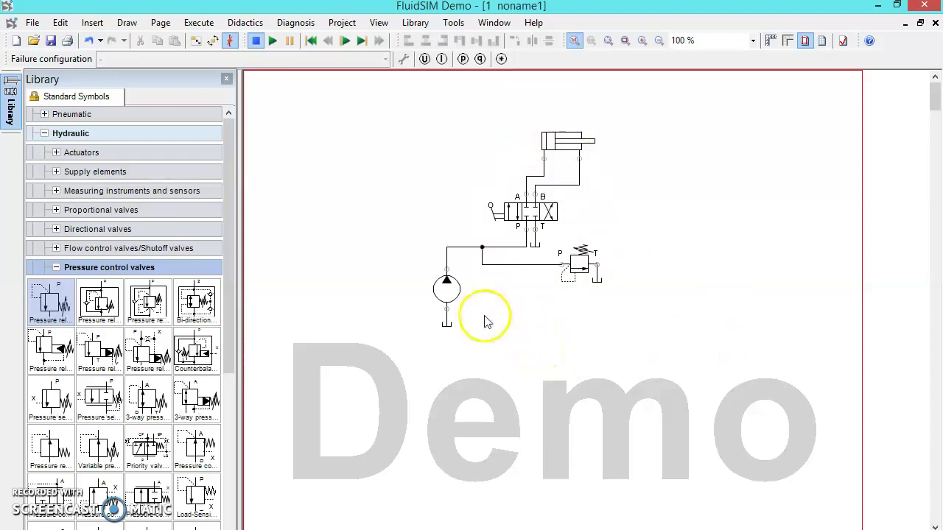
Step: Start the simulation with the valve centred, pump flow passing through the relief valve
left_click(271, 42)
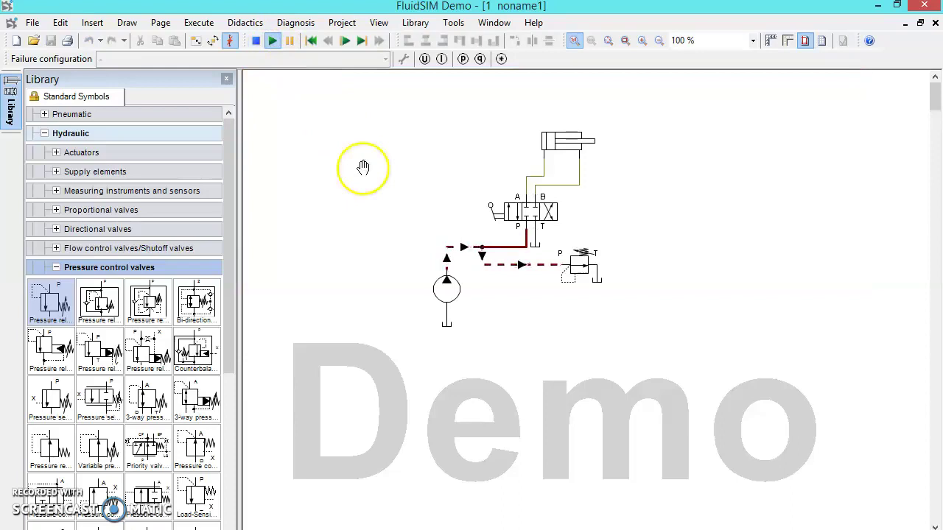
left_click(370, 204)
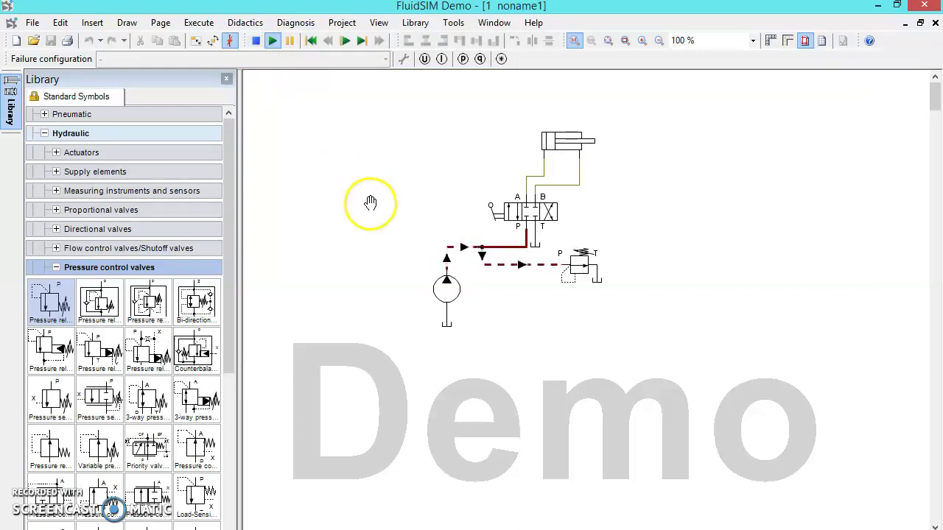
left_click(527, 221)
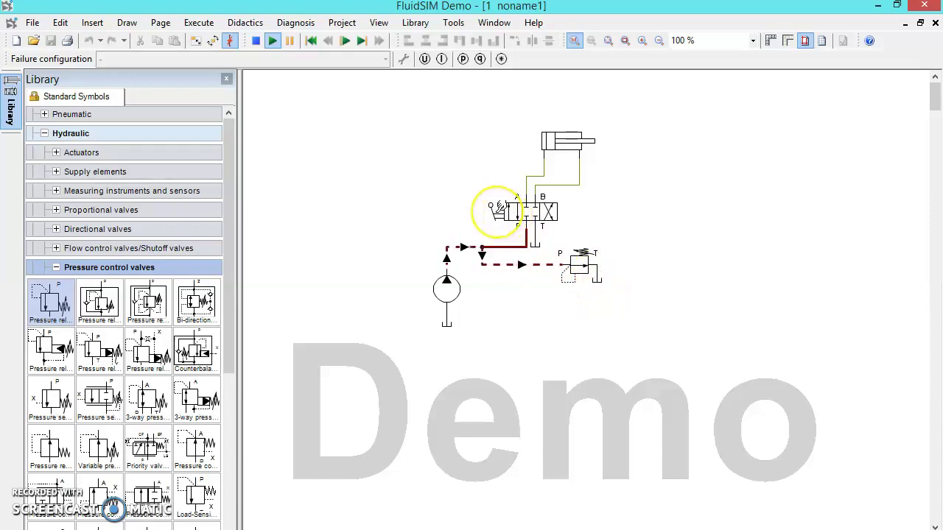
Step: Shift the hand-lever valve to extend the cylinder, then to the crossed position to retract it
left_click(497, 210)
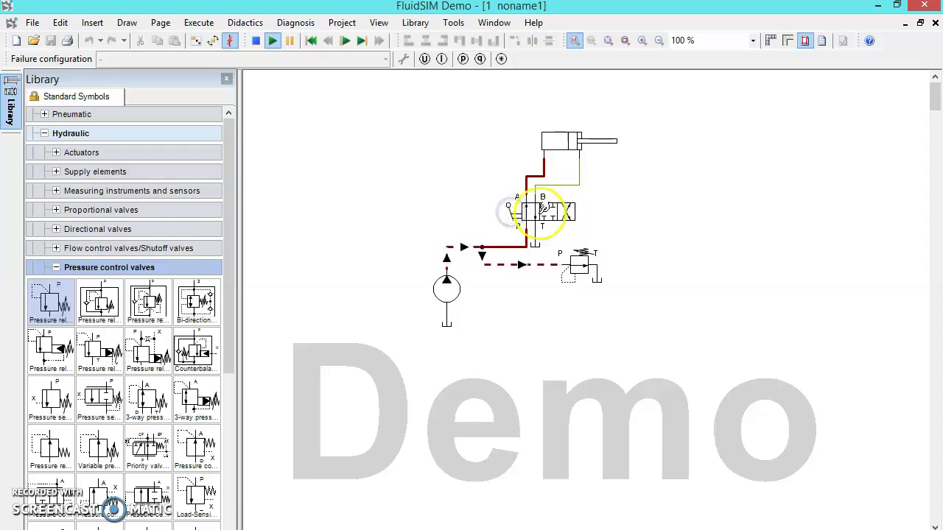
left_click(545, 211)
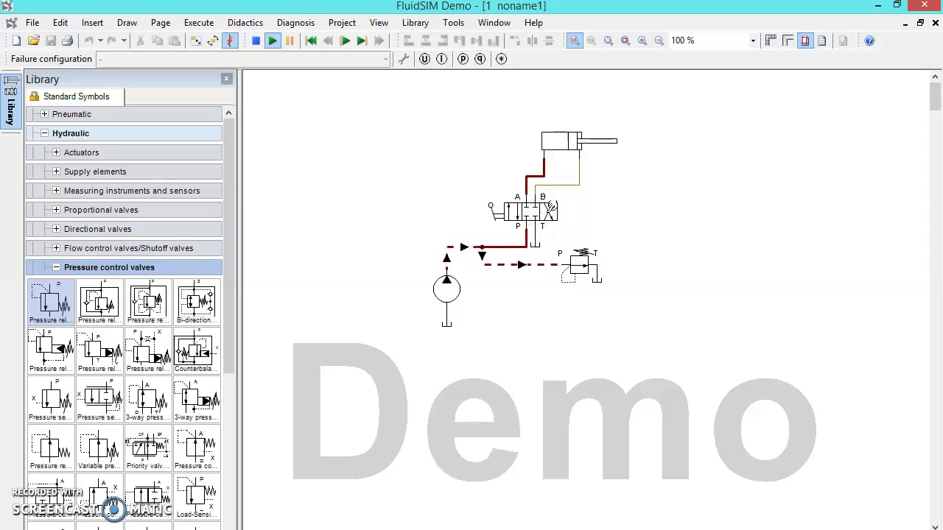
left_click(554, 211)
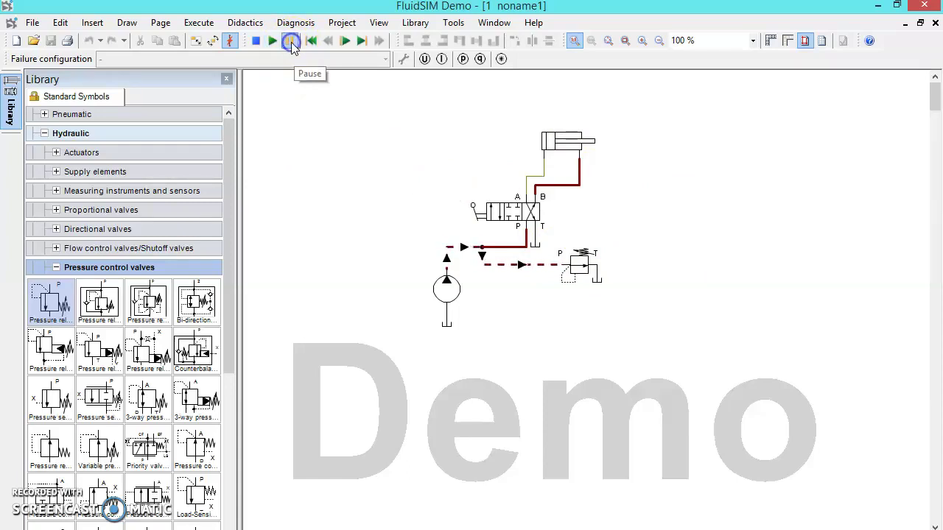
Step: Pause and then stop the simulation to return to edit mode
left_click(256, 42)
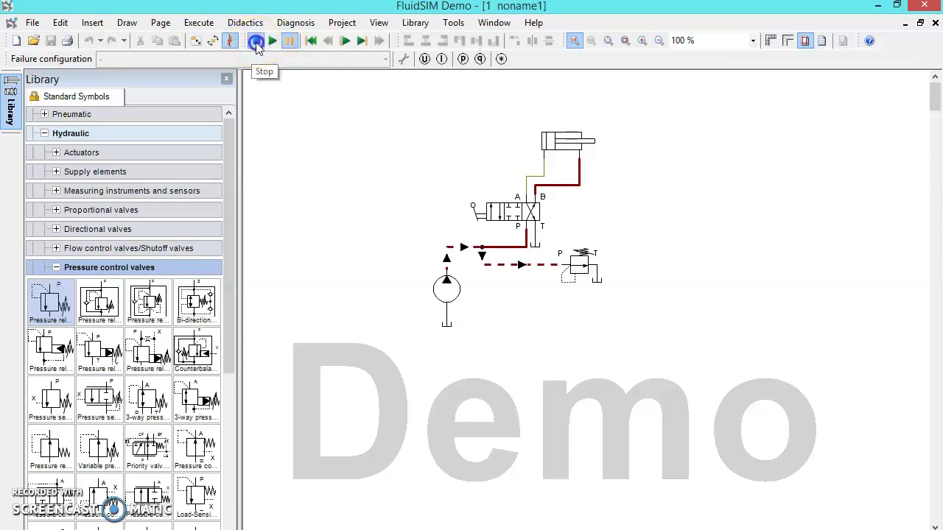
left_click(256, 43)
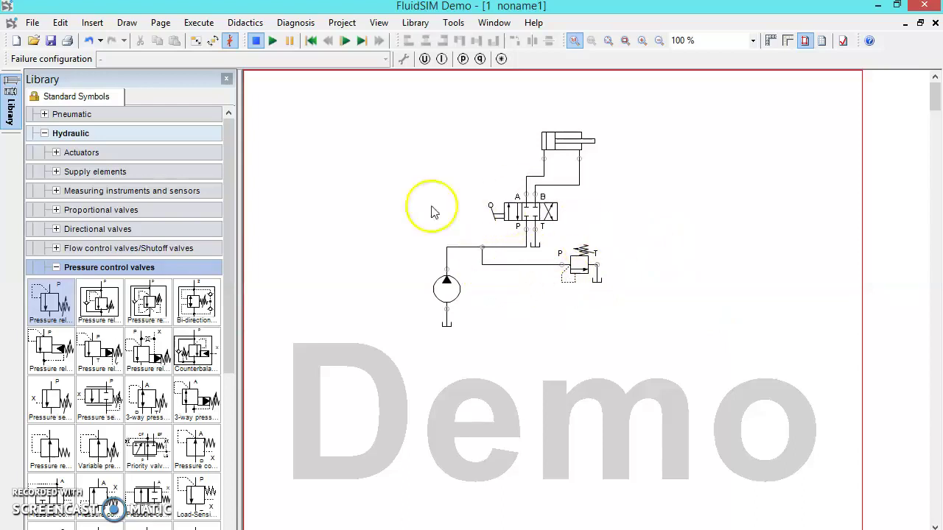
left_click(557, 141)
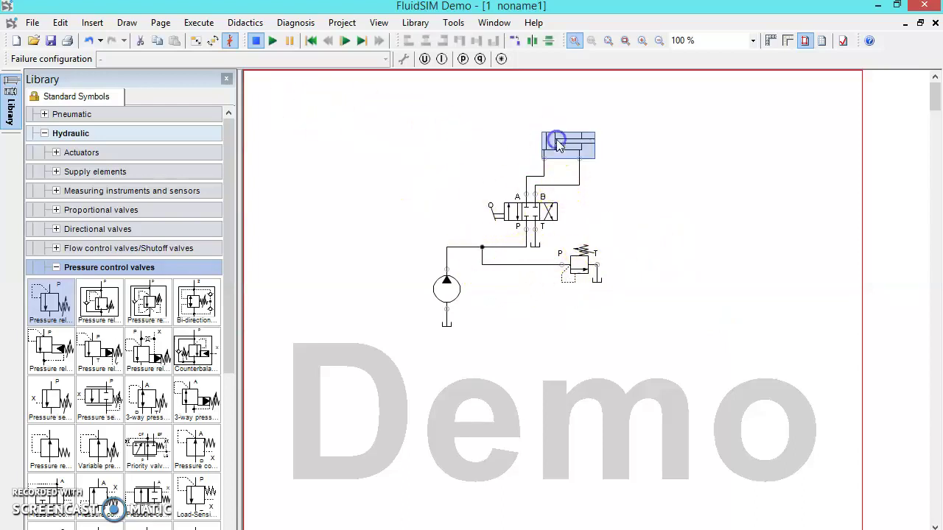
right_click(573, 146)
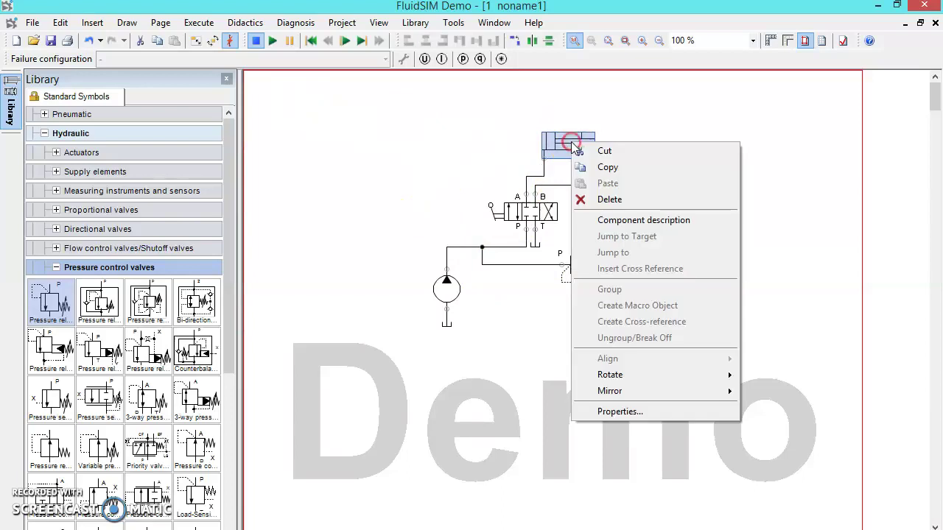
left_click(517, 318)
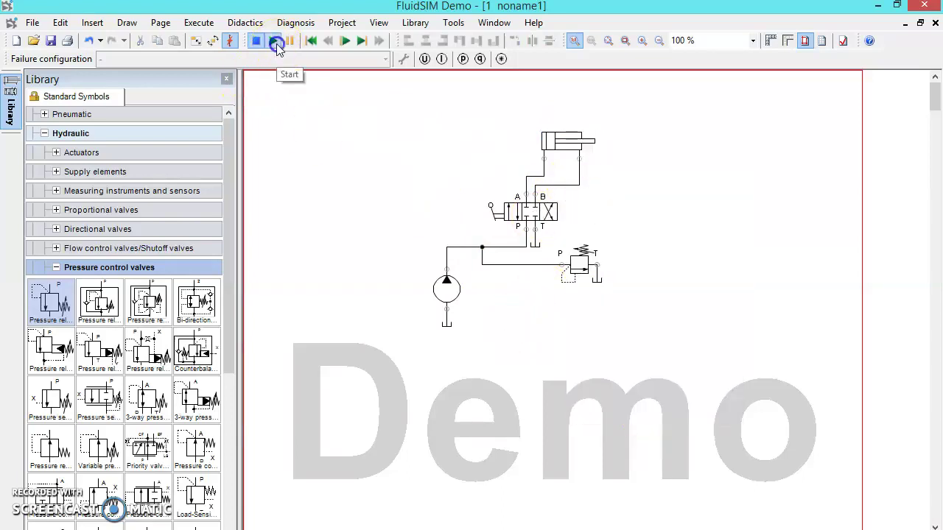
left_click(272, 41)
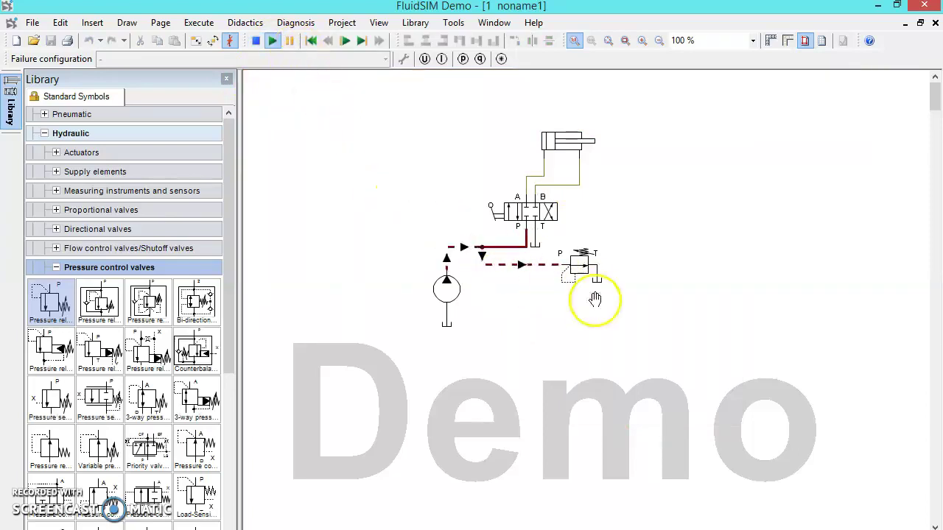
left_click(255, 40)
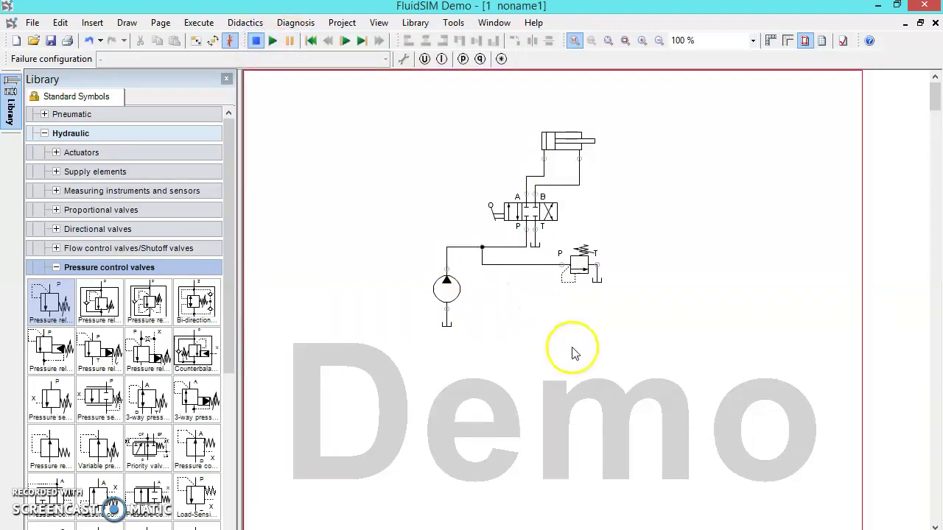
left_click(435, 335)
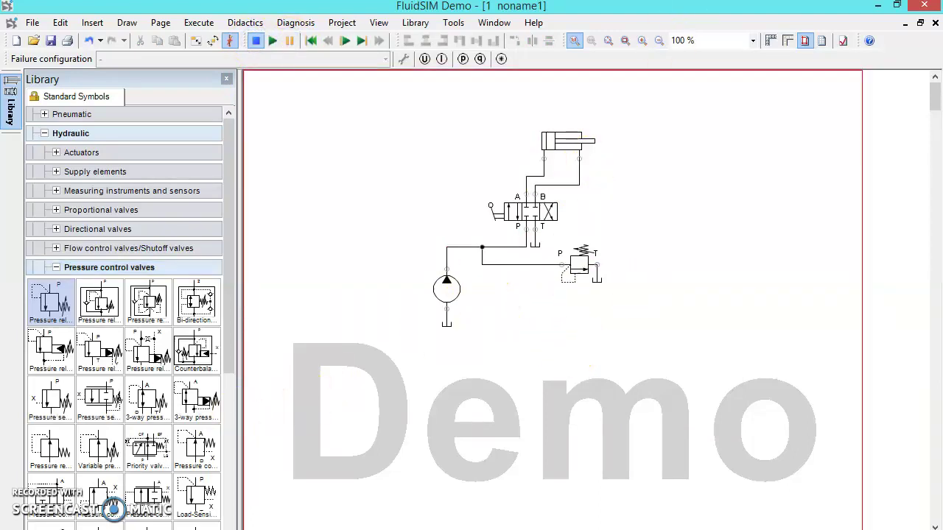